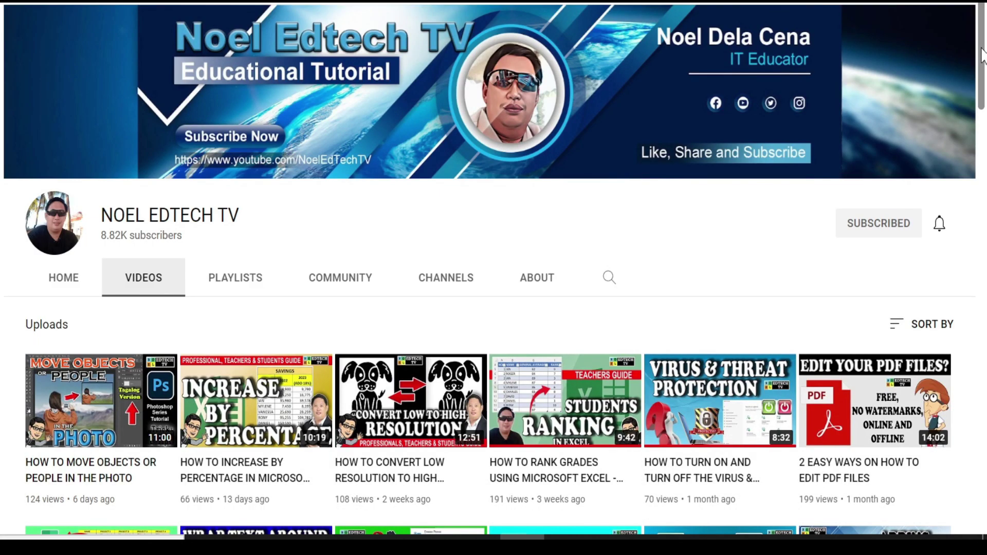
- Scroll down the channel's Videos tab to browse its uploads
{"action": "left_click_drag", "start_coordinate": [982, 53], "coordinate": [983, 108]}
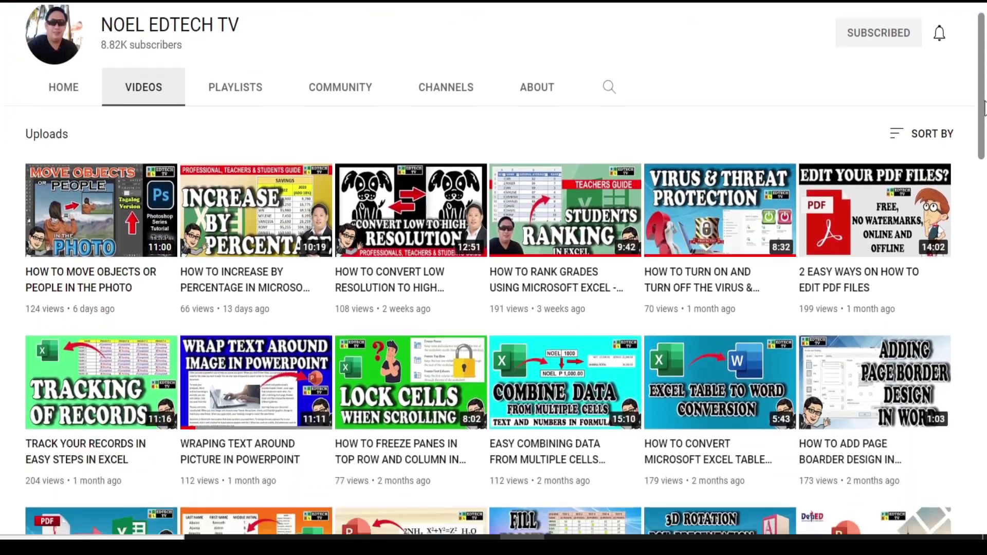
{"action": "left_click_drag", "start_coordinate": [983, 108], "coordinate": [978, 452]}
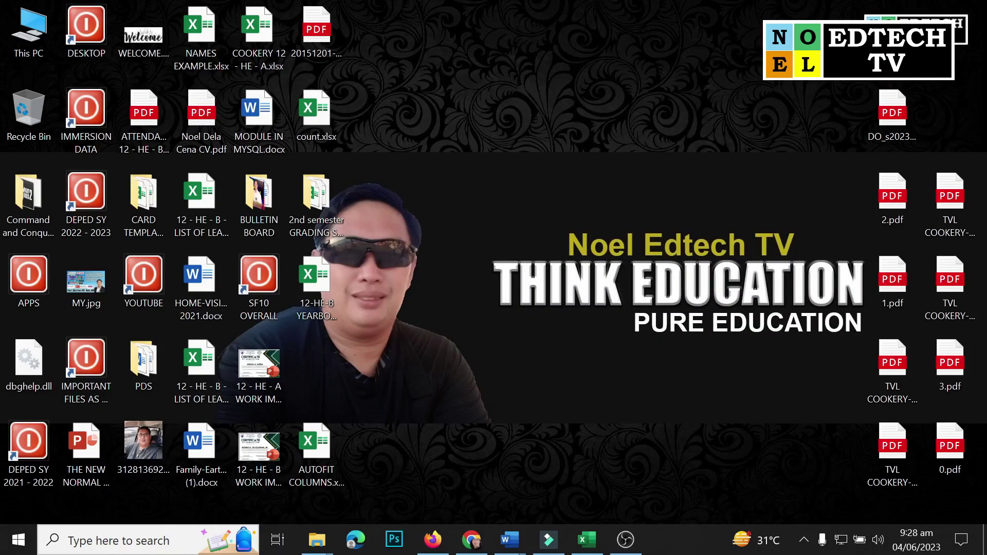
- In the AUTOFIT COLUMNS workbook, enter a sample full name in G4 and widen column G to fit it
{"action": "left_click", "coordinate": [598, 535]}
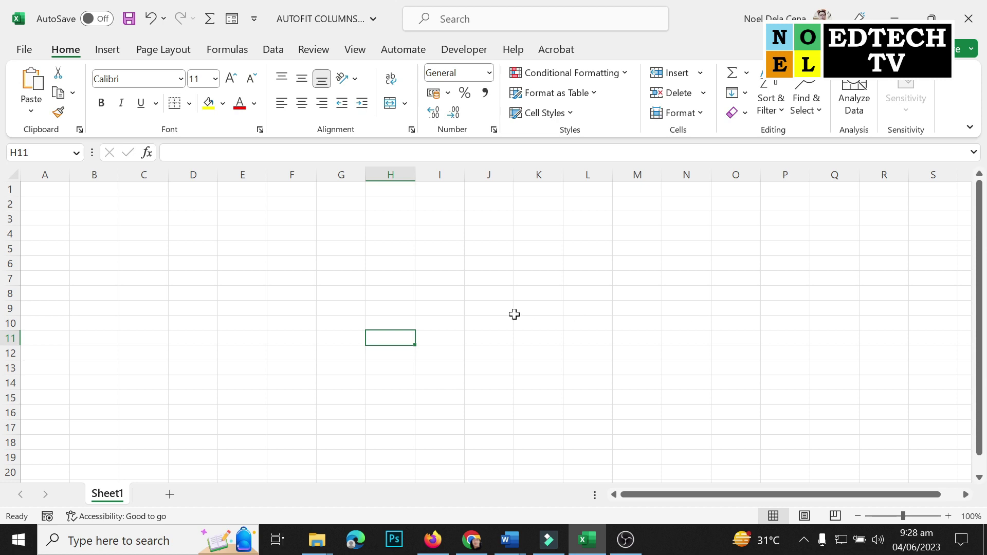
{"action": "left_click", "coordinate": [360, 235]}
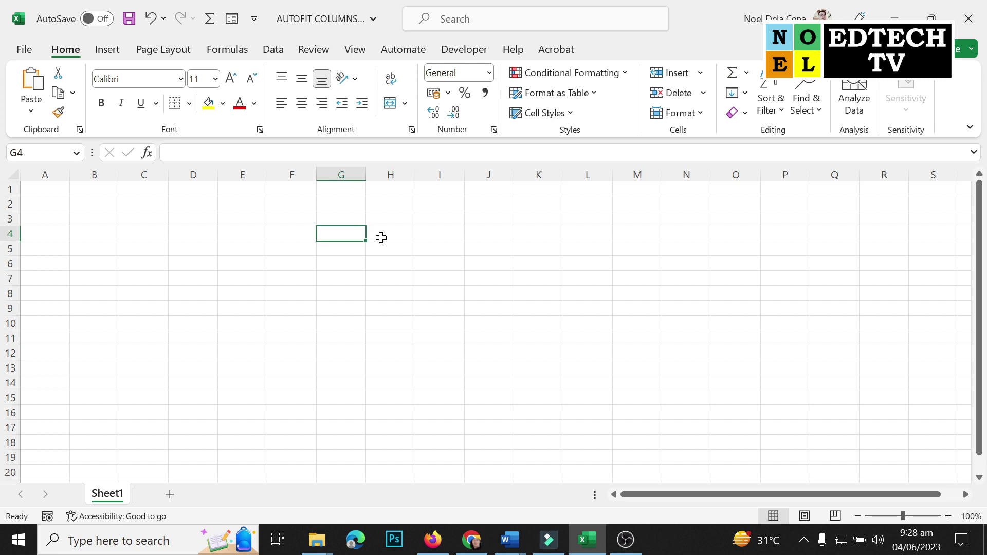
{"action": "type", "text": "Jaime Dela Cruz"}
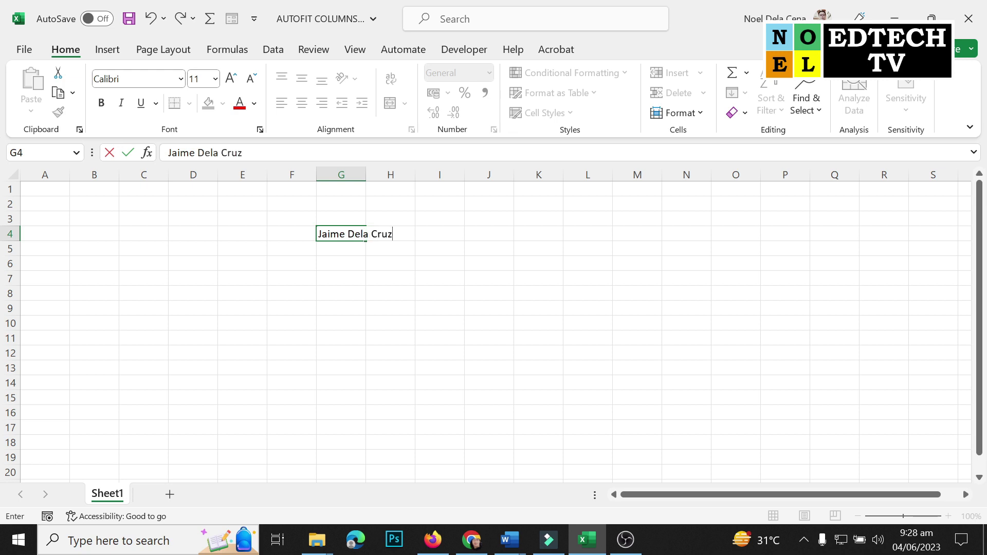
{"action": "key", "text": "Return"}
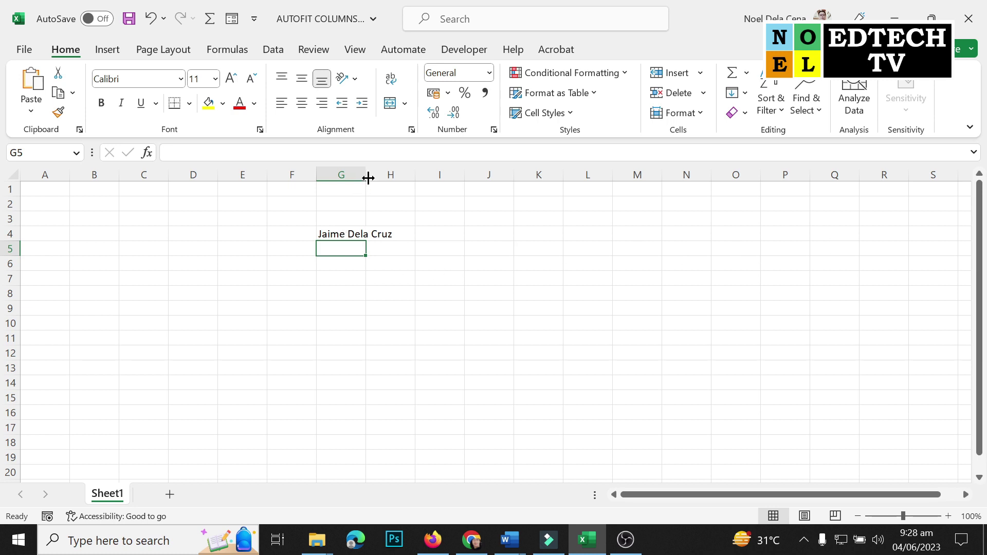
{"action": "left_click_drag", "start_coordinate": [368, 178], "coordinate": [396, 178]}
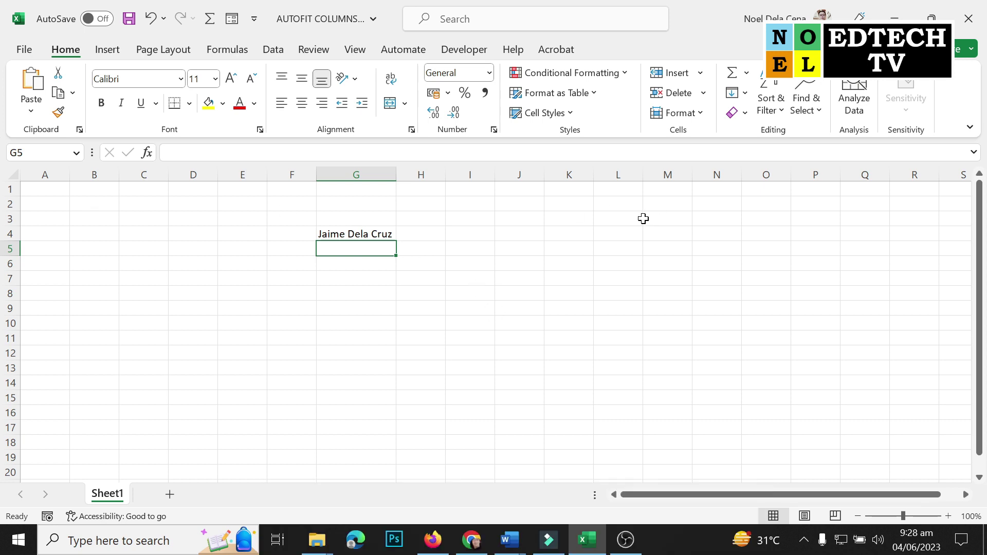
- Undo the column G width change and delete the name from G4
{"action": "key", "text": "ctrl+z"}
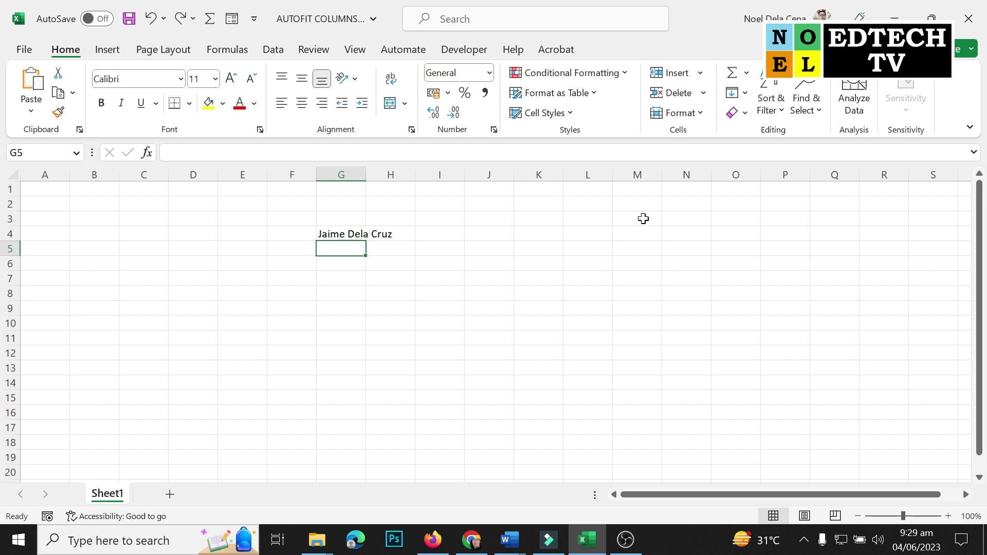
{"action": "key", "text": "Up"}
{"action": "key", "text": "Delete"}
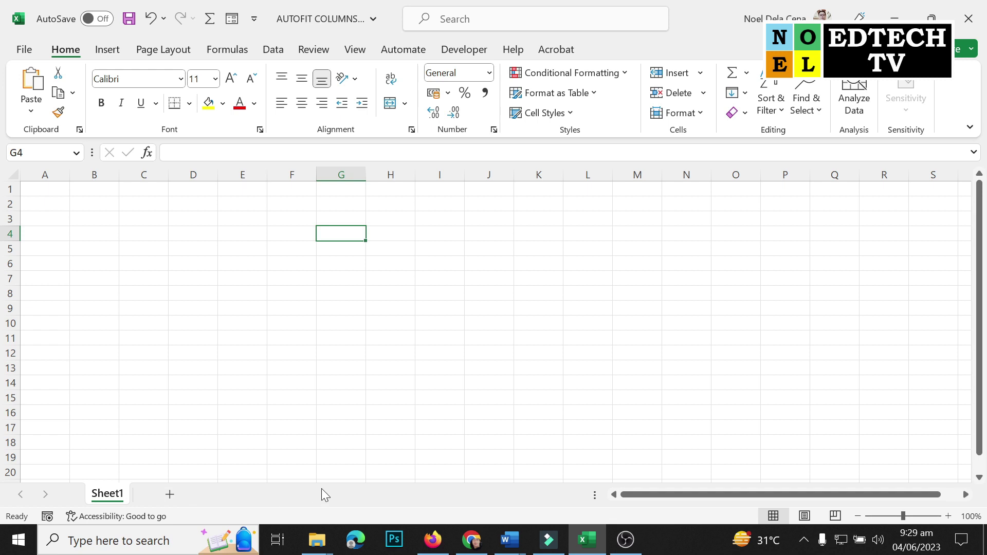
- Open Sheet1's code via View Code and pick Worksheet to insert a Worksheet_SelectionChange stub
{"action": "right_click", "coordinate": [114, 499]}
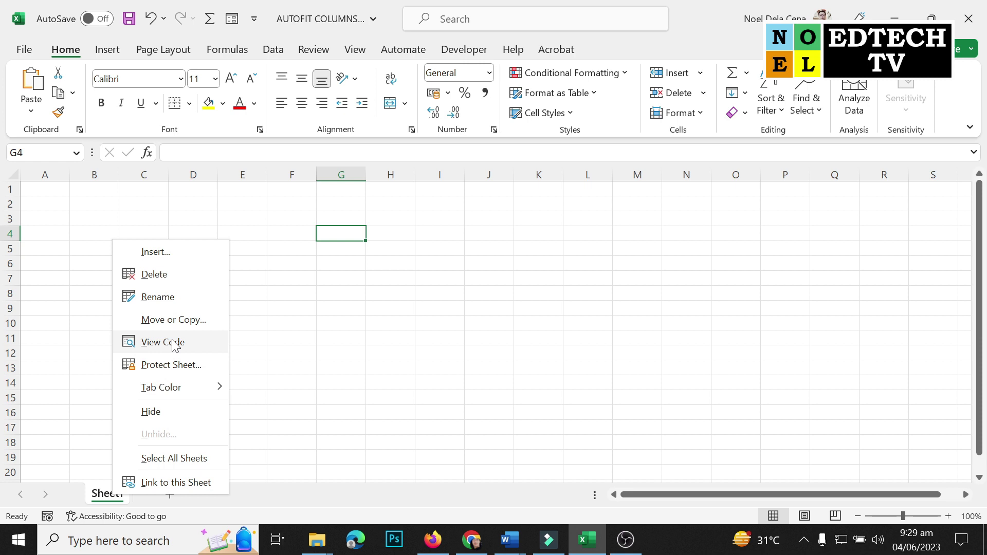
{"action": "left_click", "coordinate": [175, 343]}
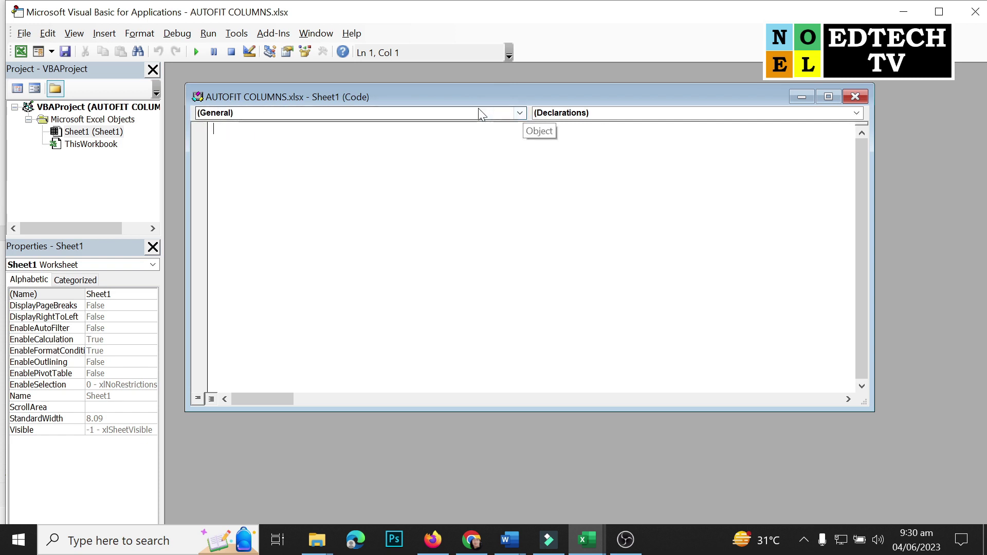
{"action": "left_click", "coordinate": [520, 115]}
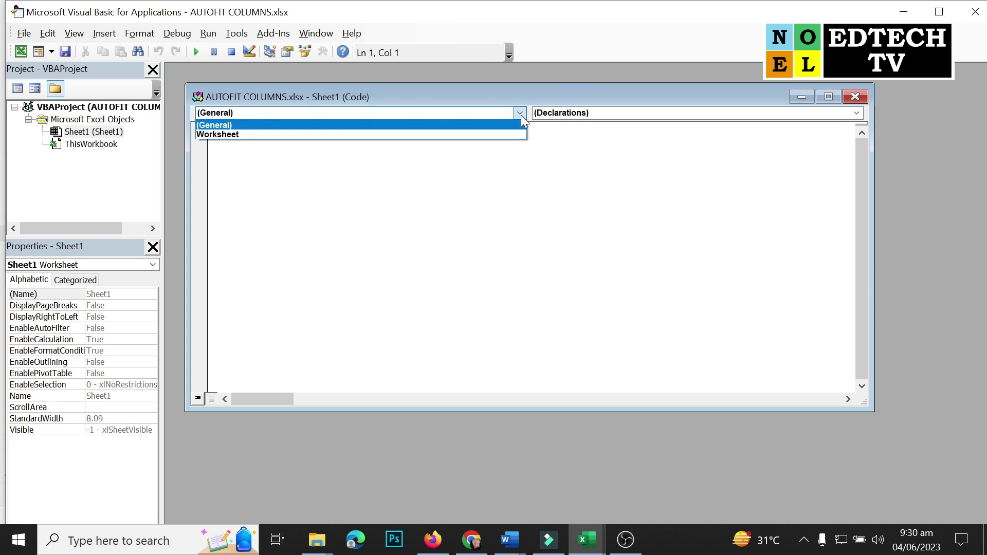
{"action": "left_click", "coordinate": [234, 135]}
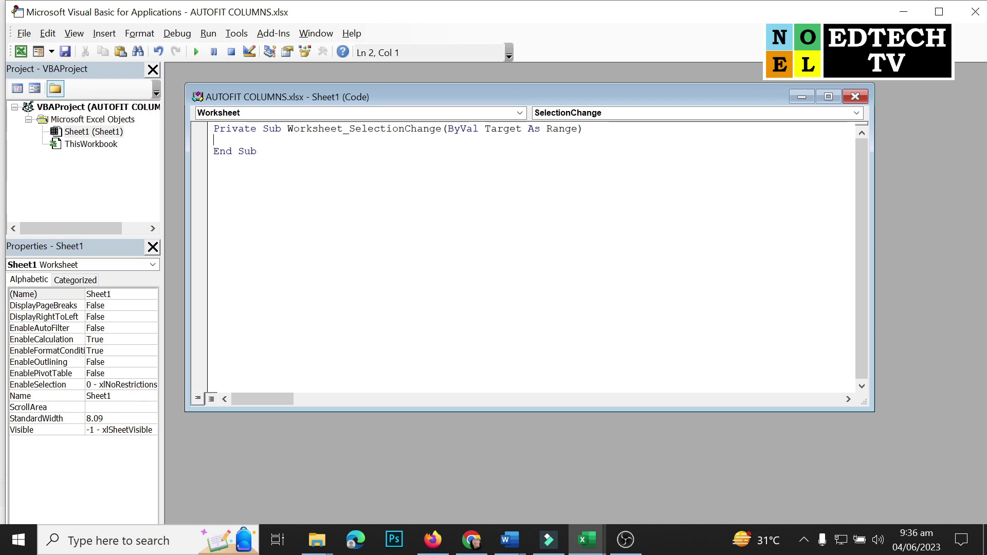
- Add the line Cells.EntireColumn.AutoFit inside the SelectionChange procedure and close the VBA editor
{"action": "type", "text": "Cells."}
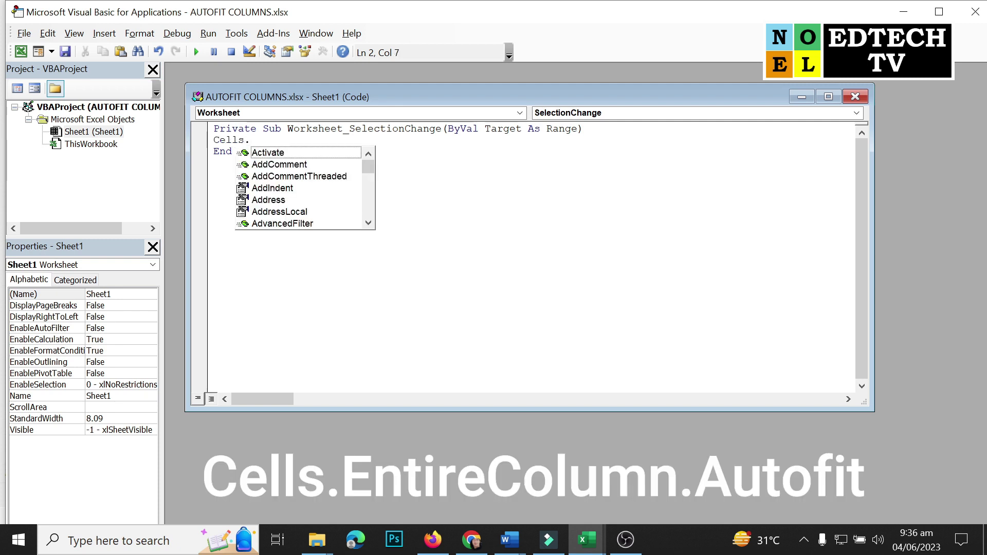
{"action": "type", "text": "Entire"}
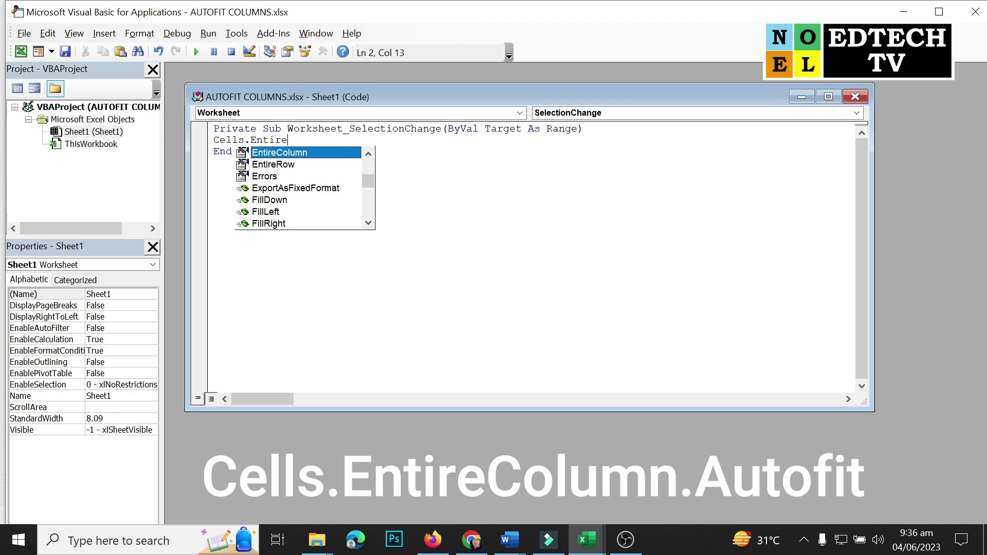
{"action": "type", "text": "Column."}
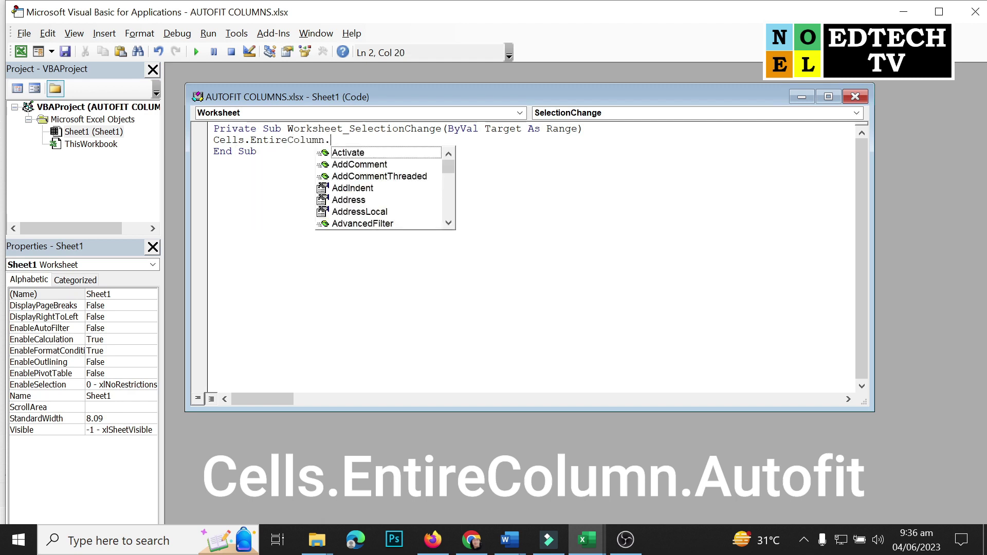
{"action": "type", "text": "Autofit"}
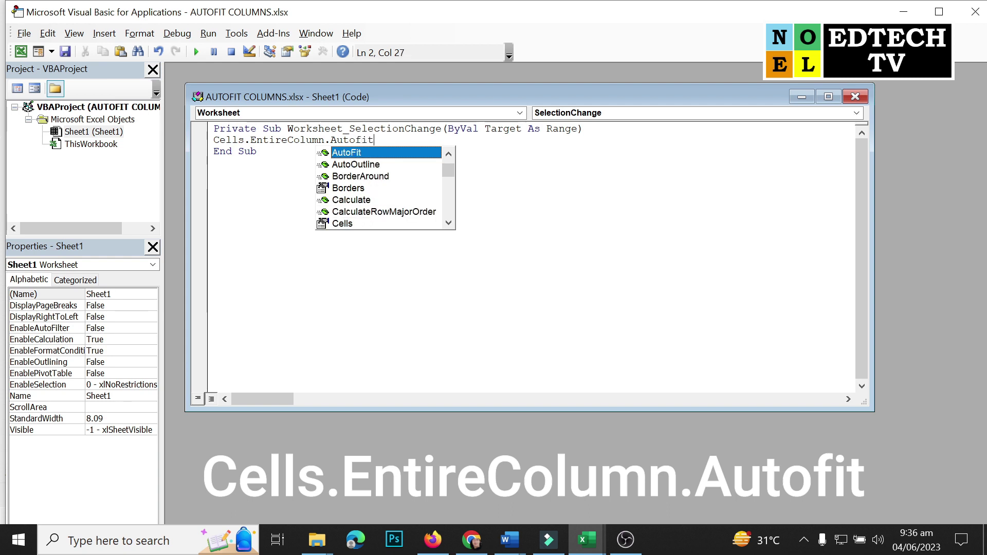
{"action": "left_click", "coordinate": [214, 162]}
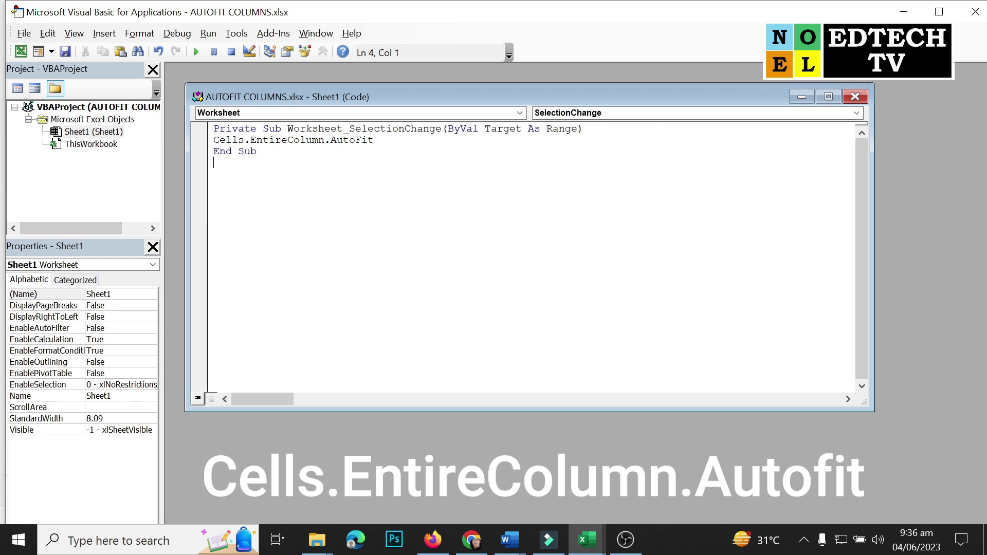
{"action": "left_click", "coordinate": [974, 16]}
- Enter a sample full name in G3 so column G autofits
{"action": "left_click", "coordinate": [308, 246]}
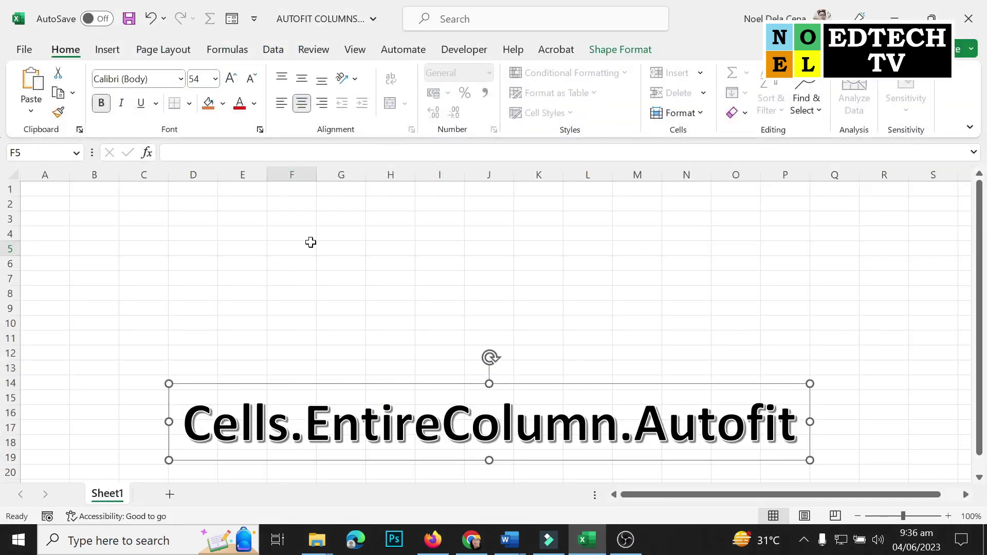
{"action": "left_click", "coordinate": [345, 224]}
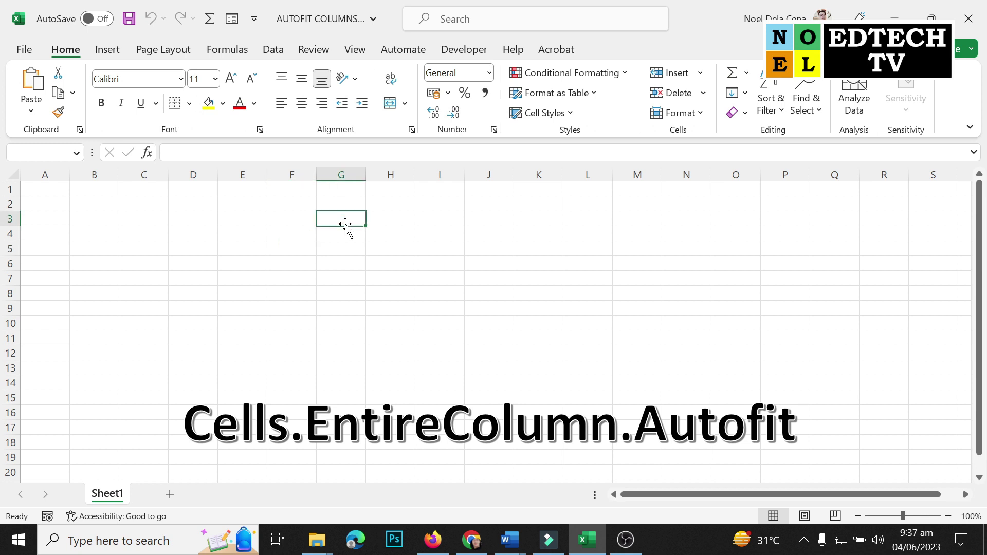
{"action": "type", "text": "Jaime Dela Cruz"}
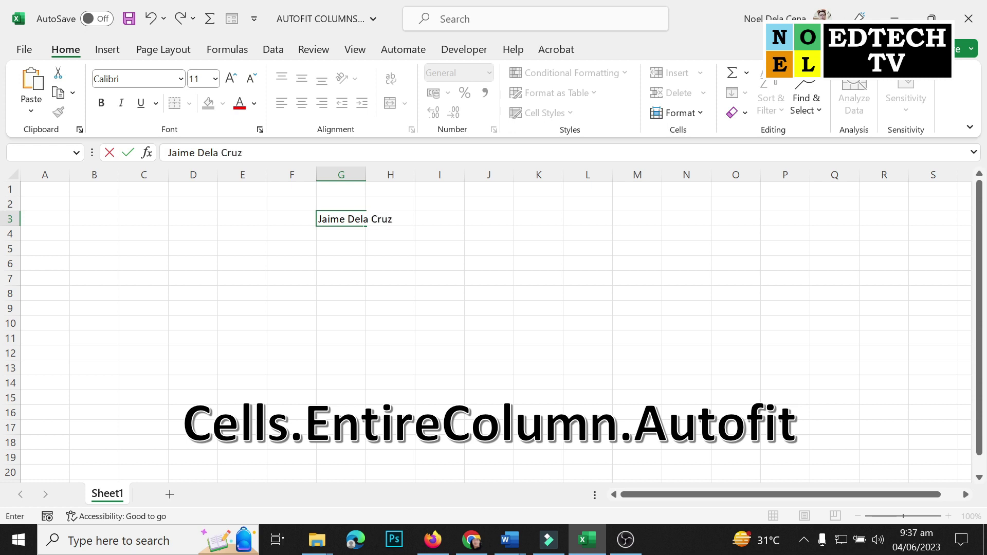
{"action": "key", "text": "Return"}
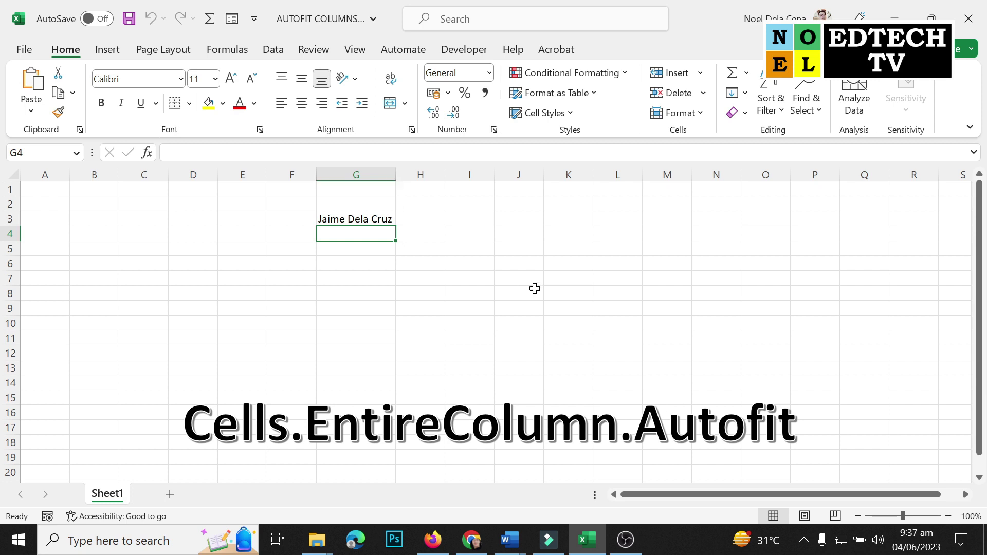
- Type sample text in K3 and 12 in C3, letting columns K and C autofit
{"action": "left_click", "coordinate": [556, 220]}
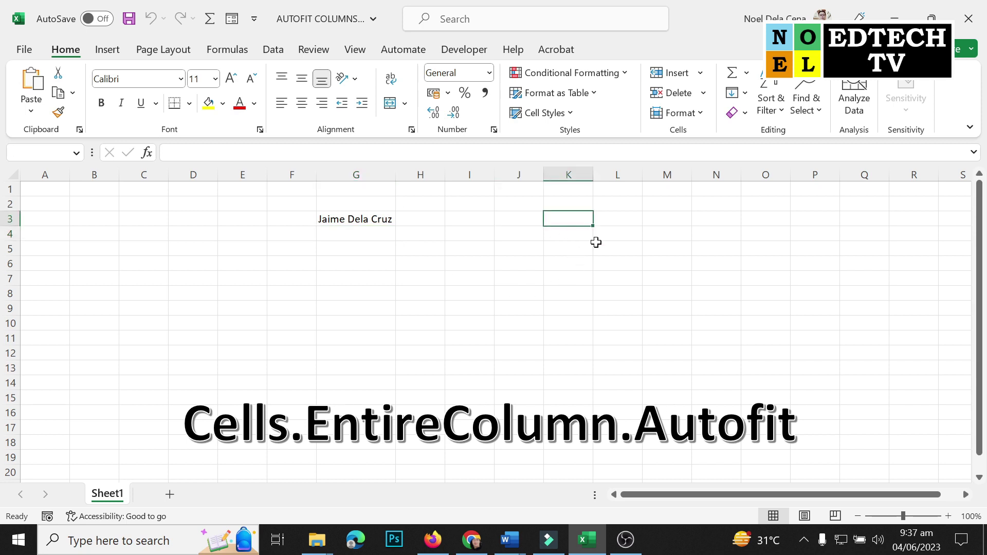
{"action": "type", "text": "lkasdjf;als d a;sldkjfa s"}
{"action": "key", "text": "Return"}
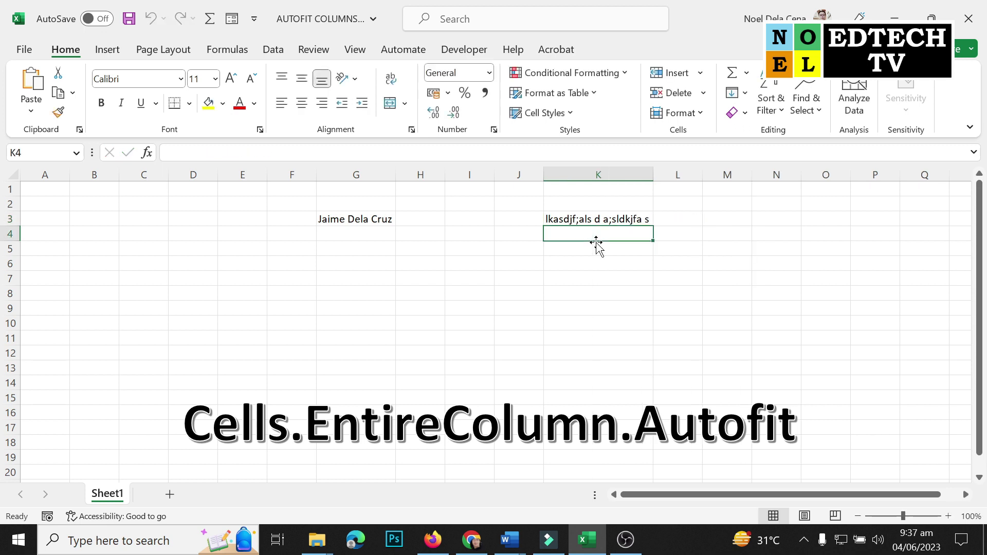
{"action": "left_click", "coordinate": [132, 222]}
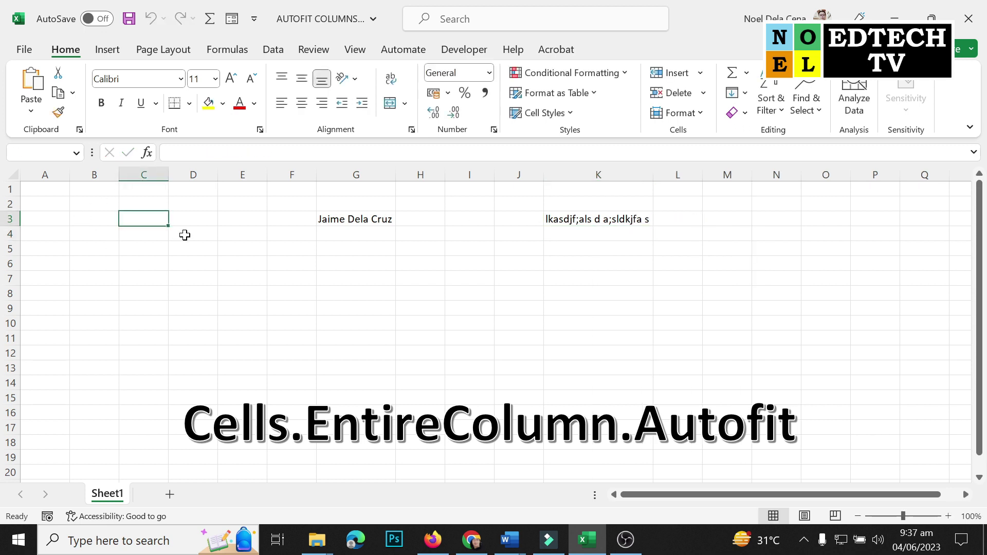
{"action": "type", "text": "12"}
{"action": "key", "text": "Return"}
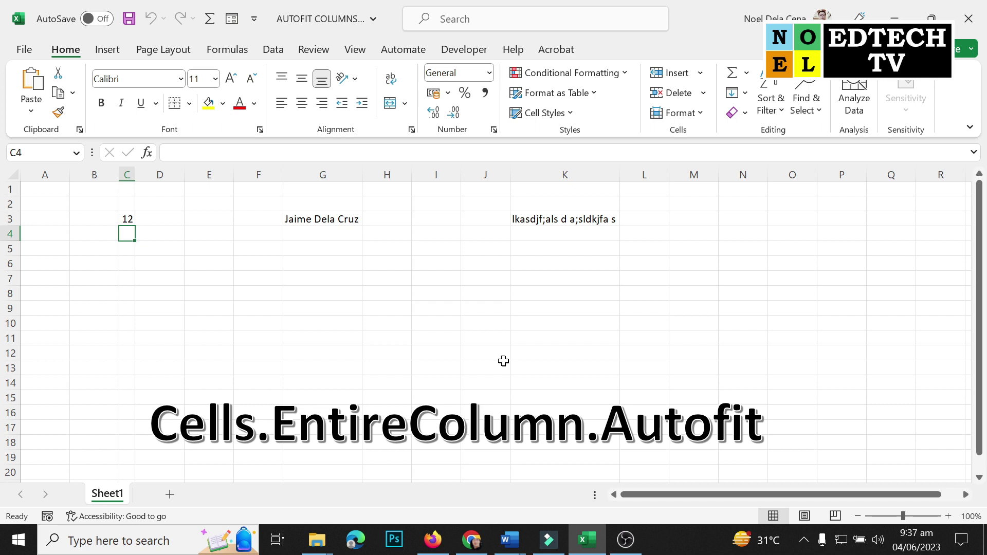
- Open Sheet1's code and highlight the Worksheet_SelectionChange declaration
{"action": "right_click", "coordinate": [112, 502]}
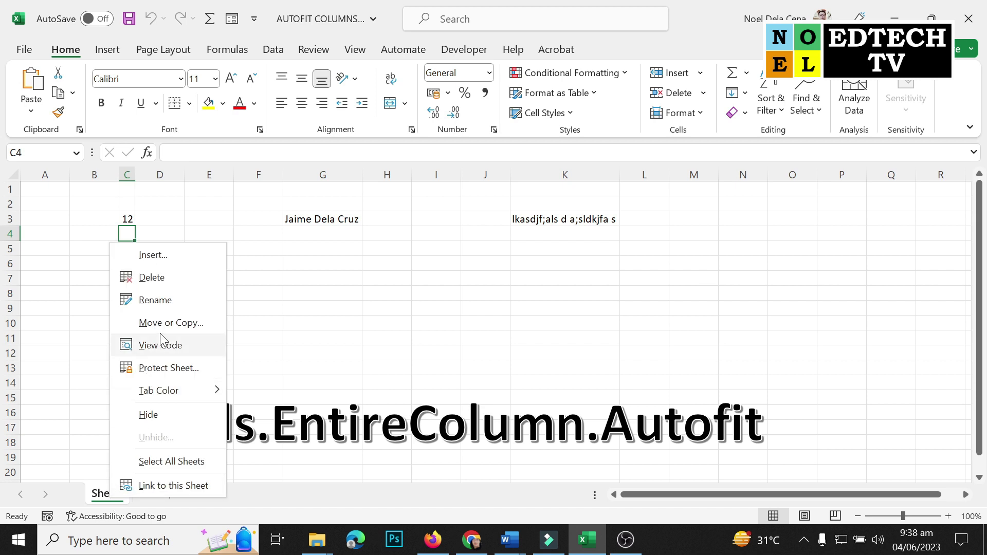
{"action": "left_click", "coordinate": [171, 351]}
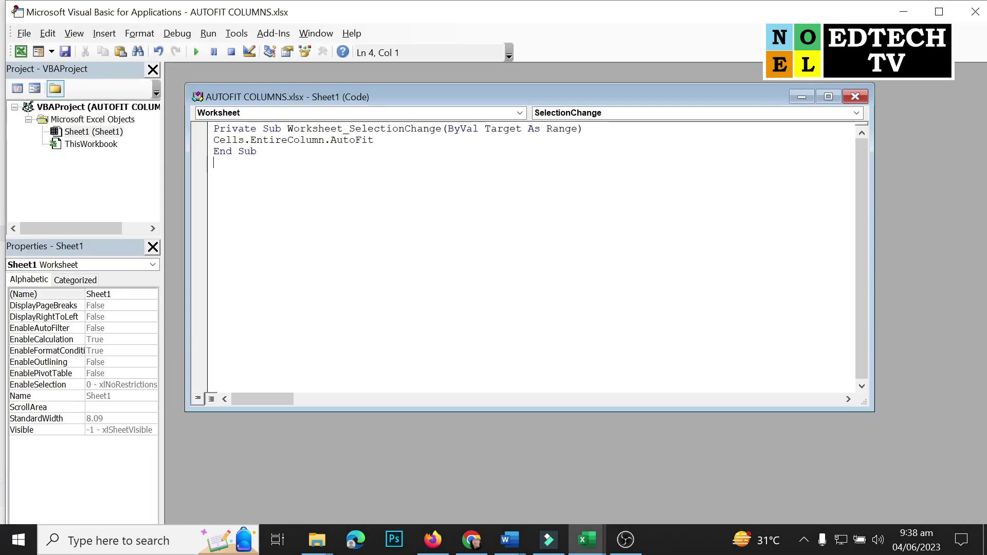
{"action": "left_click_drag", "start_coordinate": [213, 140], "coordinate": [380, 129]}
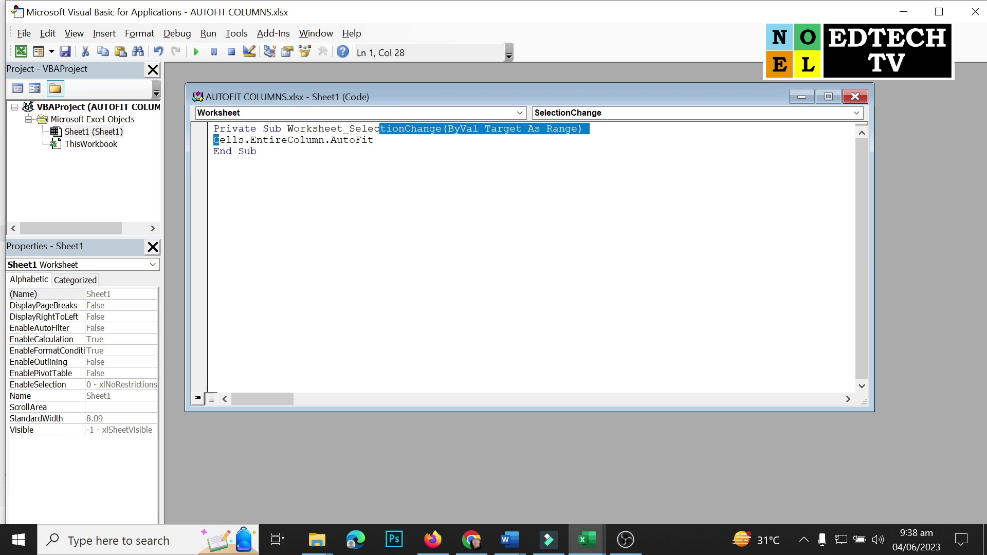
{"action": "left_click", "coordinate": [214, 162]}
- Highlight the Private Sub, End Sub and Cells.EntireColumn.AutoFit lines, and confirm Worksheet in the Object list
{"action": "left_click_drag", "start_coordinate": [219, 129], "coordinate": [281, 128]}
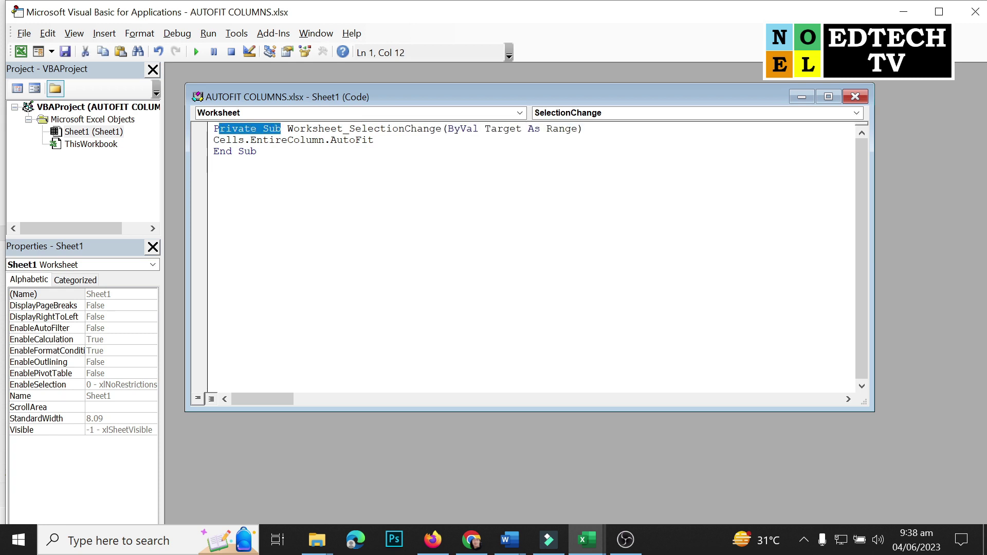
{"action": "left_click_drag", "start_coordinate": [214, 151], "coordinate": [256, 151]}
{"action": "left_click_drag", "start_coordinate": [374, 140], "coordinate": [213, 140]}
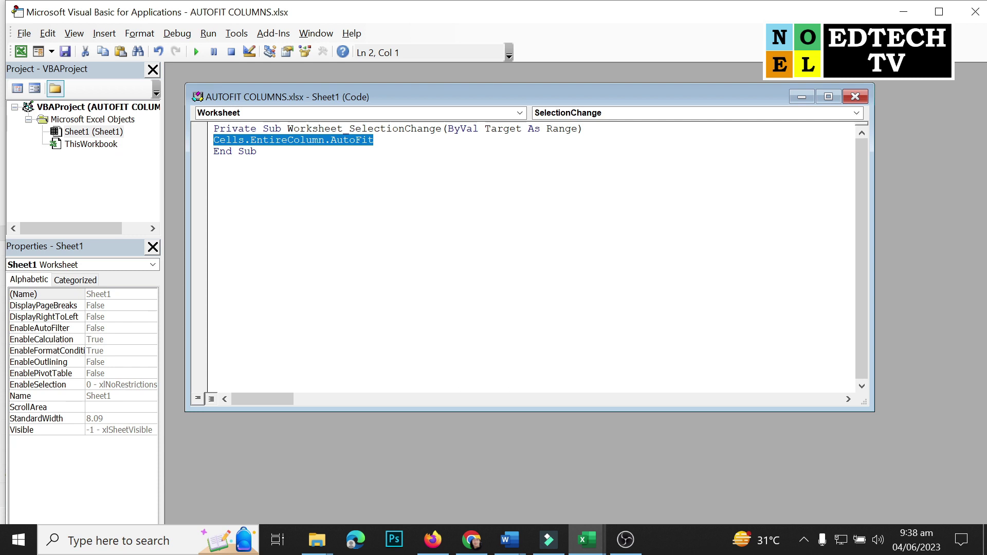
{"action": "mouse_move", "coordinate": [585, 128]}
{"action": "left_mouse_down"}
{"action": "mouse_move", "coordinate": [214, 139]}
{"action": "mouse_move", "coordinate": [242, 151]}
{"action": "mouse_move", "coordinate": [226, 151]}
{"action": "left_mouse_up"}
{"action": "left_click", "coordinate": [214, 163]}
{"action": "left_click", "coordinate": [213, 163]}
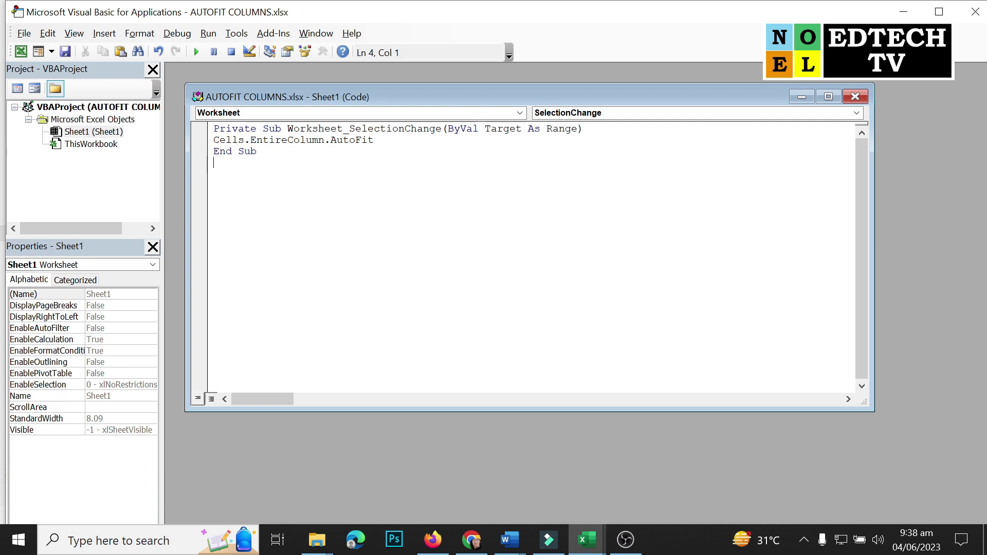
{"action": "left_click", "coordinate": [520, 114]}
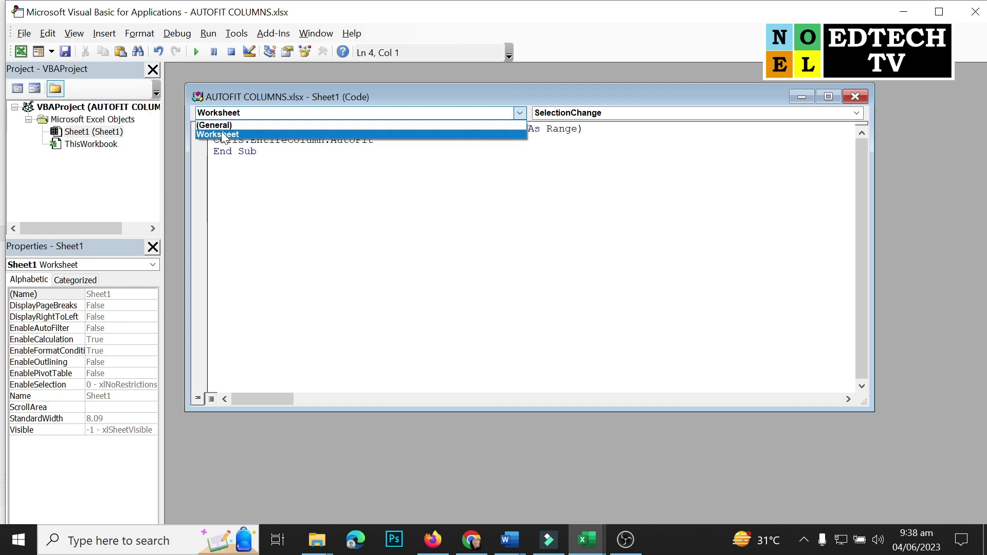
{"action": "key", "text": "Return"}
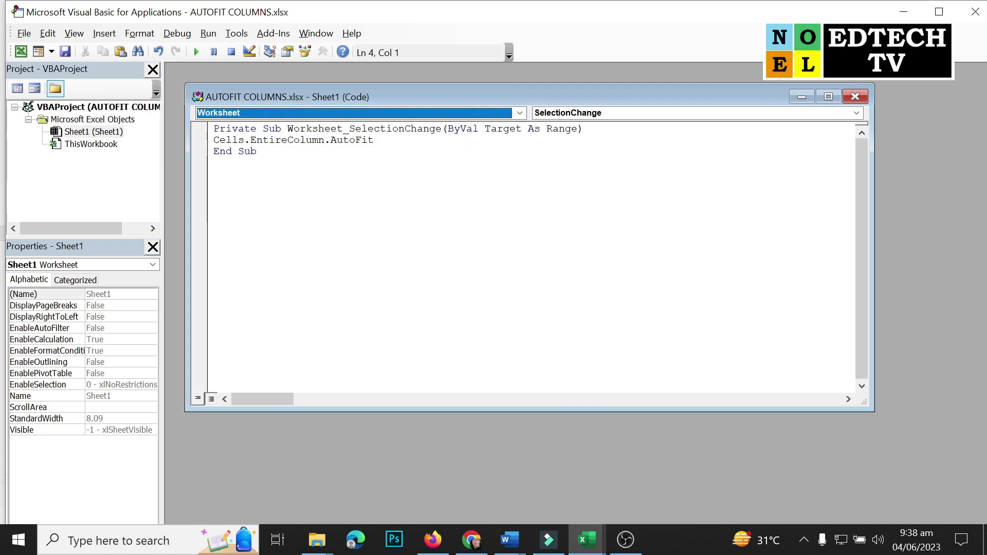
- Close the VBA editor and enter 'jals' in E3 to retest the column autofit
{"action": "left_click", "coordinate": [975, 11]}
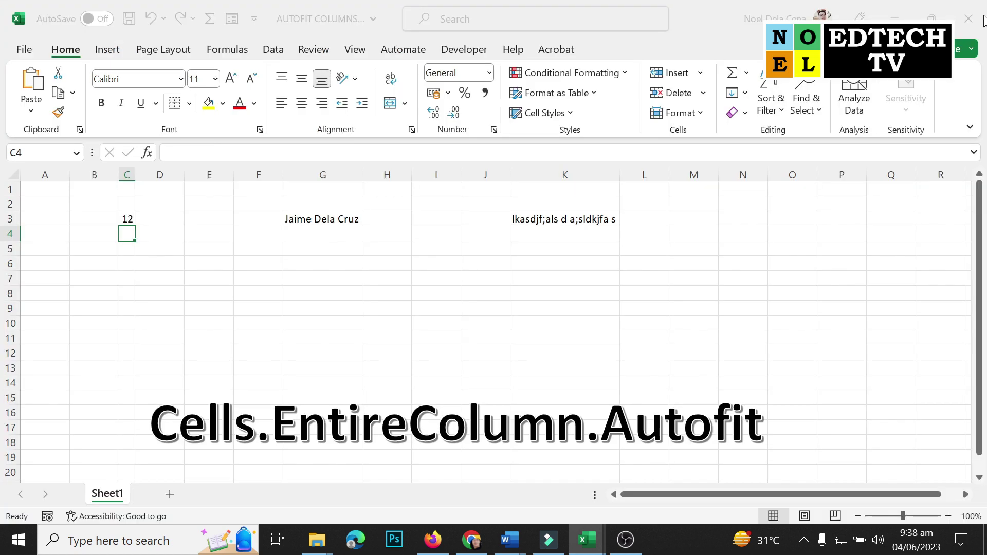
{"action": "left_click", "coordinate": [260, 290]}
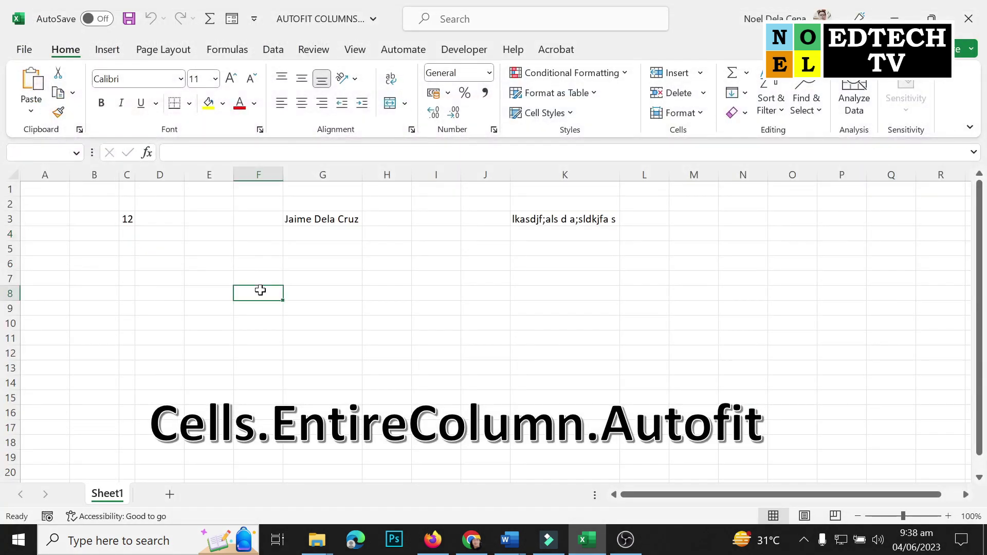
{"action": "left_click", "coordinate": [217, 224]}
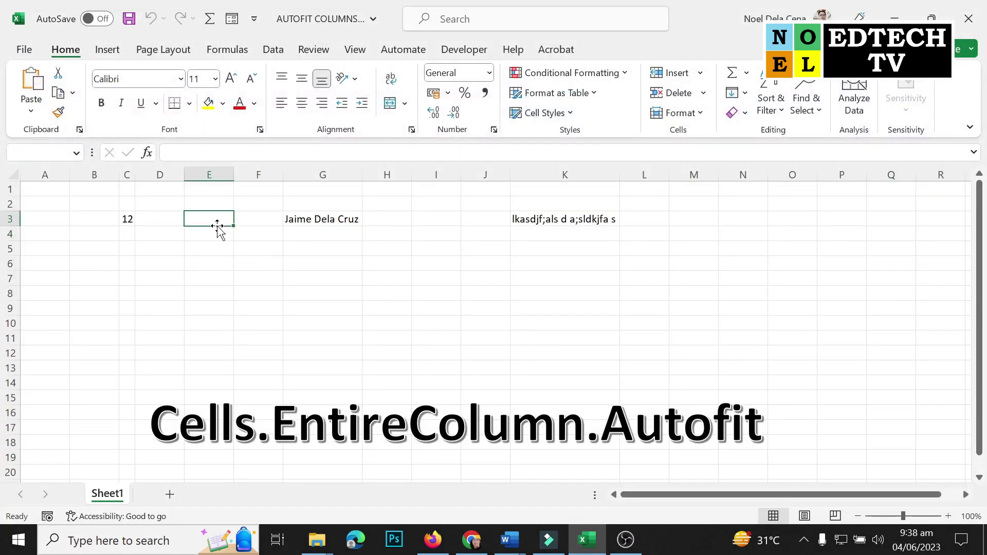
{"action": "type", "text": "jals"}
{"action": "key", "text": "Return"}
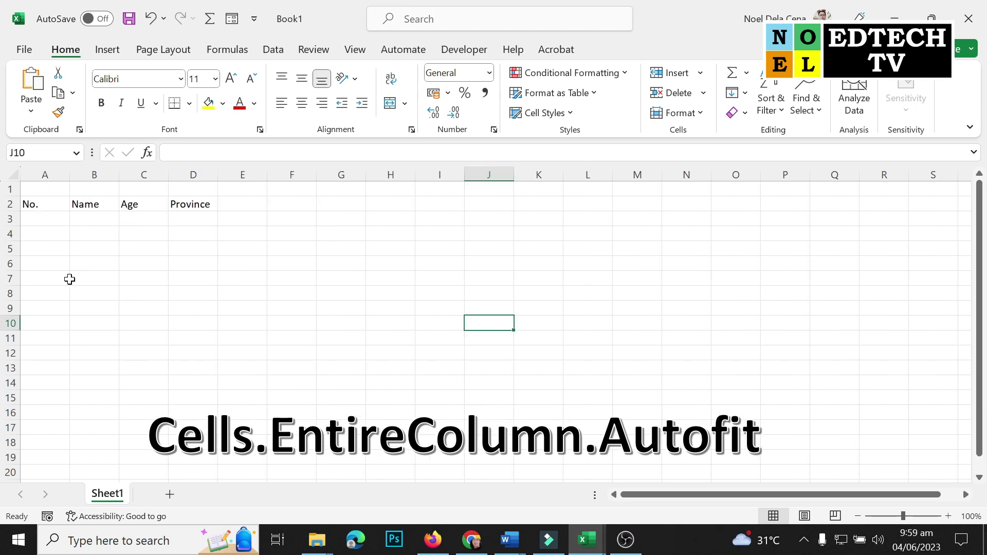
- Give Book1's Sheet1 a Worksheet_SelectionChange procedure with Cells.EntireColumn.AutoFit, then close the editor
{"action": "right_click", "coordinate": [118, 507]}
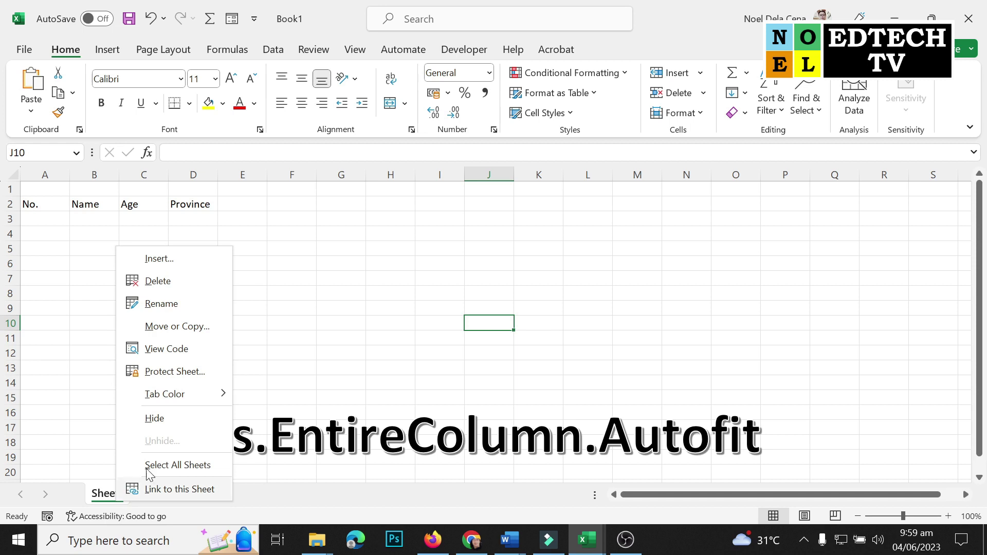
{"action": "left_click", "coordinate": [191, 349]}
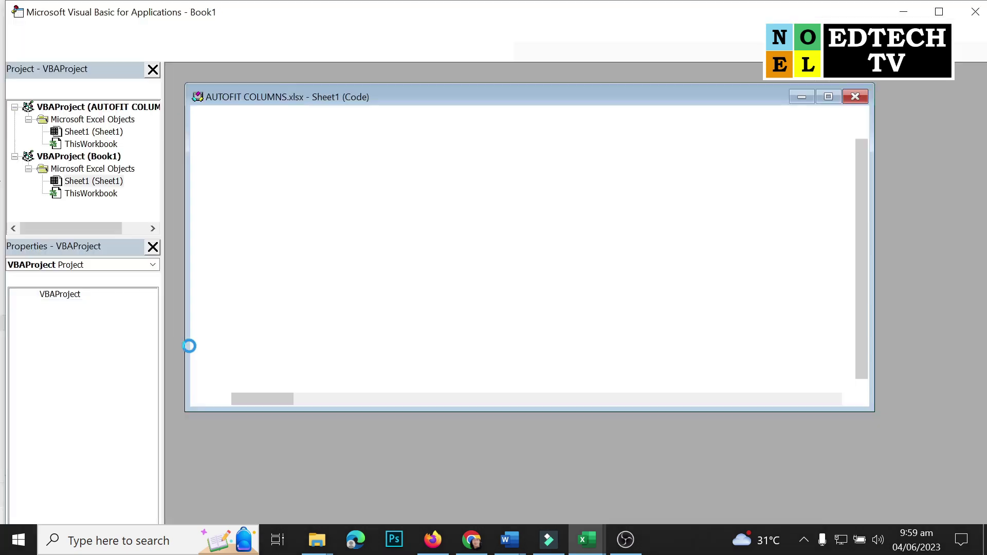
{"action": "left_click", "coordinate": [539, 132]}
{"action": "left_click", "coordinate": [431, 155]}
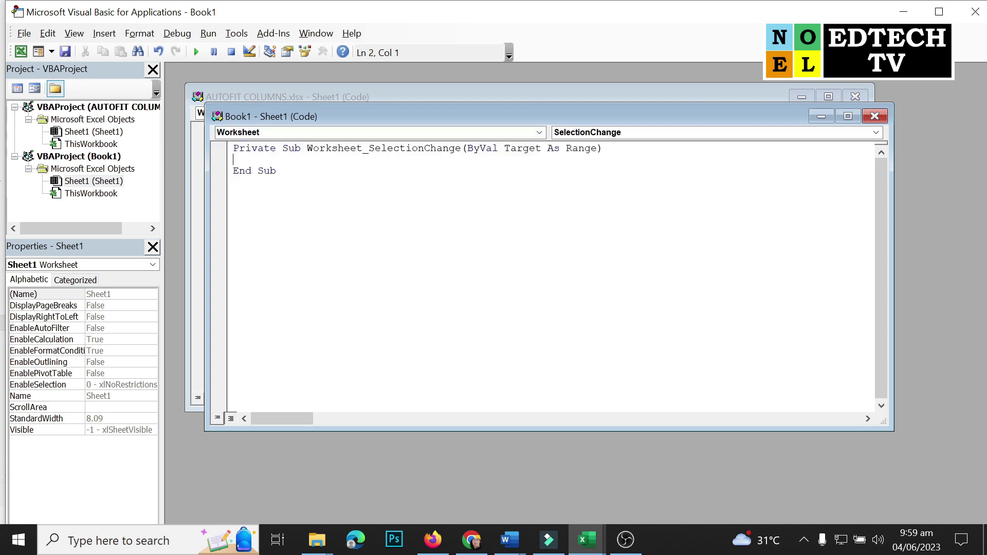
{"action": "type", "text": "Cells.EntireColumn."}
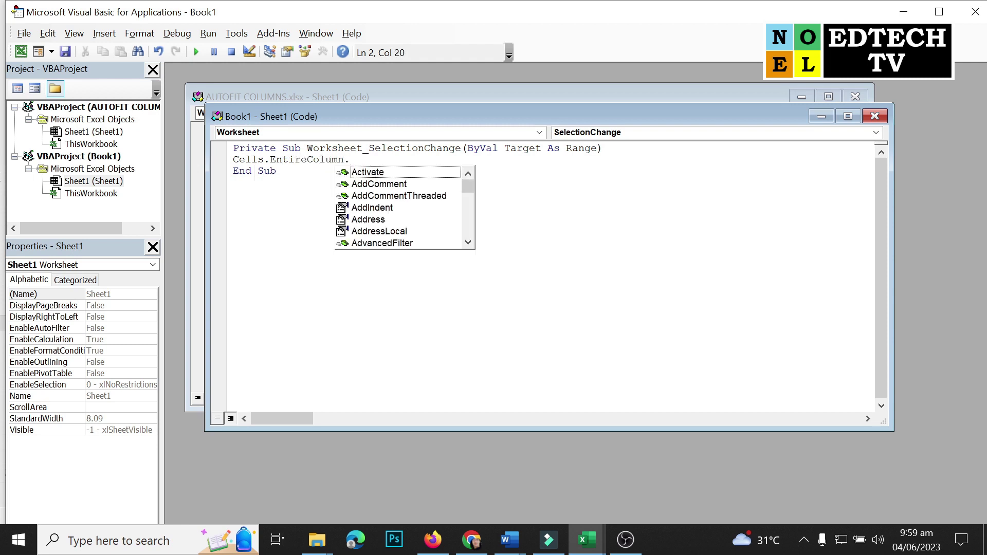
{"action": "type", "text": "Auto"}
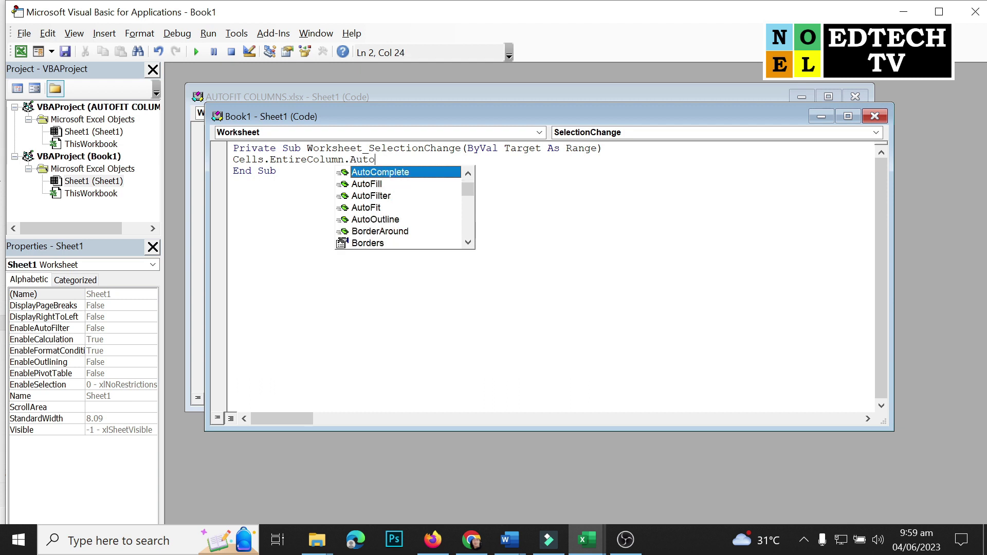
{"action": "type", "text": "fi"}
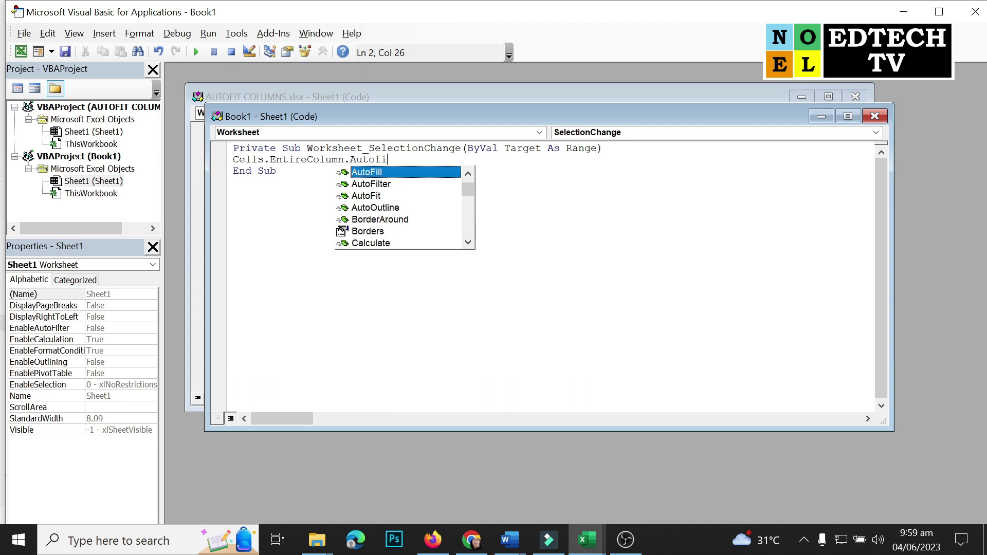
{"action": "type", "text": "t"}
{"action": "key", "text": "Return"}
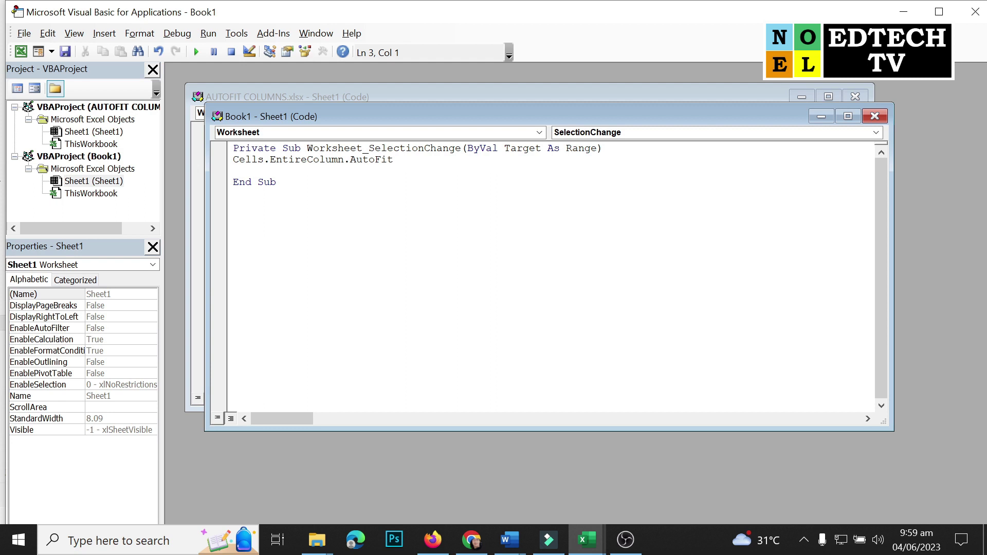
{"action": "left_click", "coordinate": [975, 11]}
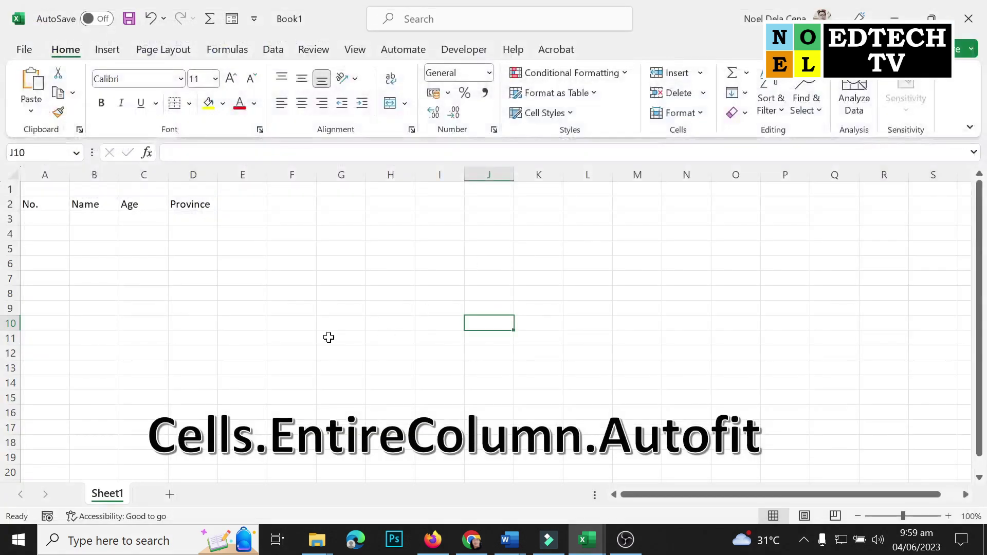
- Number the rows 1, 2 and 3 in column A under No., starting at A3
{"action": "left_click", "coordinate": [53, 219]}
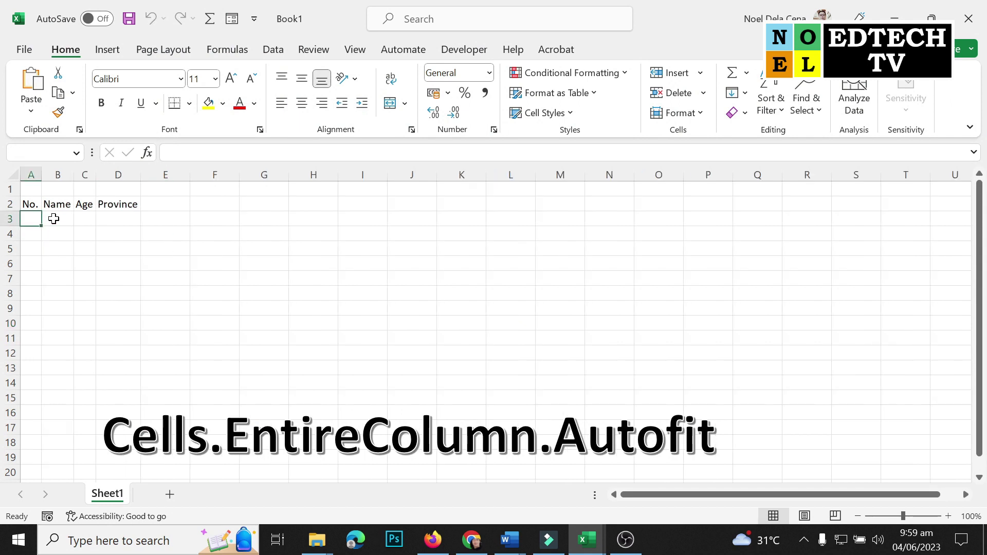
{"action": "type", "text": "1"}
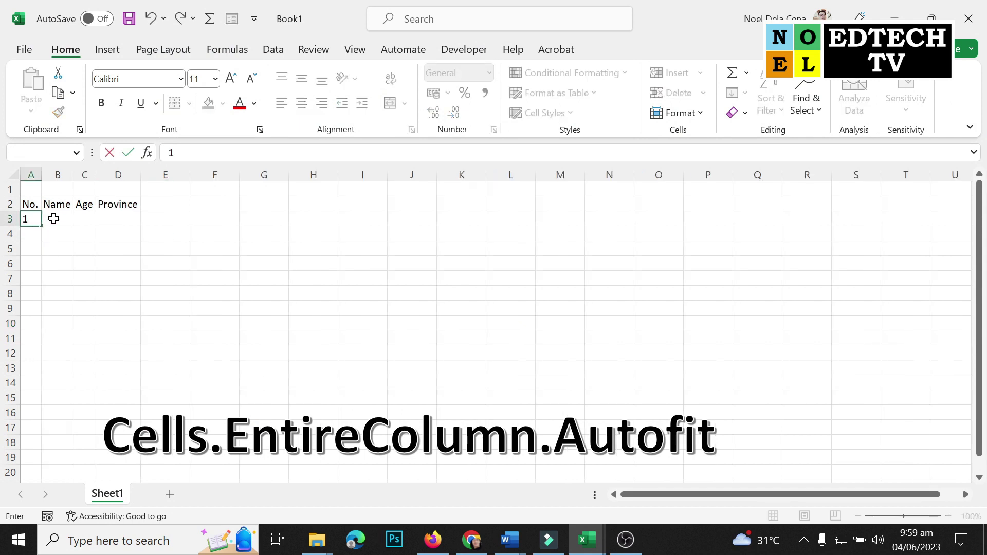
{"action": "key", "text": "Return"}
{"action": "type", "text": "2"}
{"action": "key", "text": "Return"}
{"action": "type", "text": "3"}
{"action": "key", "text": "Return"}
- Enter three sample full names in column B under Name, which widens to fit them
{"action": "key", "text": "Up"}
{"action": "key", "text": "Up"}
{"action": "key", "text": "Up"}
{"action": "key", "text": "Right"}
{"action": "type", "text": "Juan Dela Cruz"}
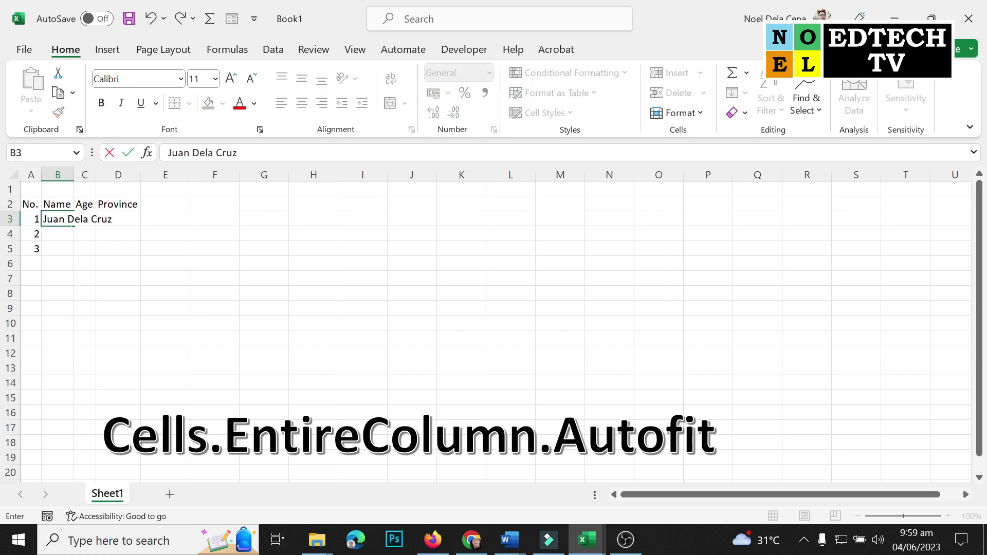
{"action": "key", "text": "Return"}
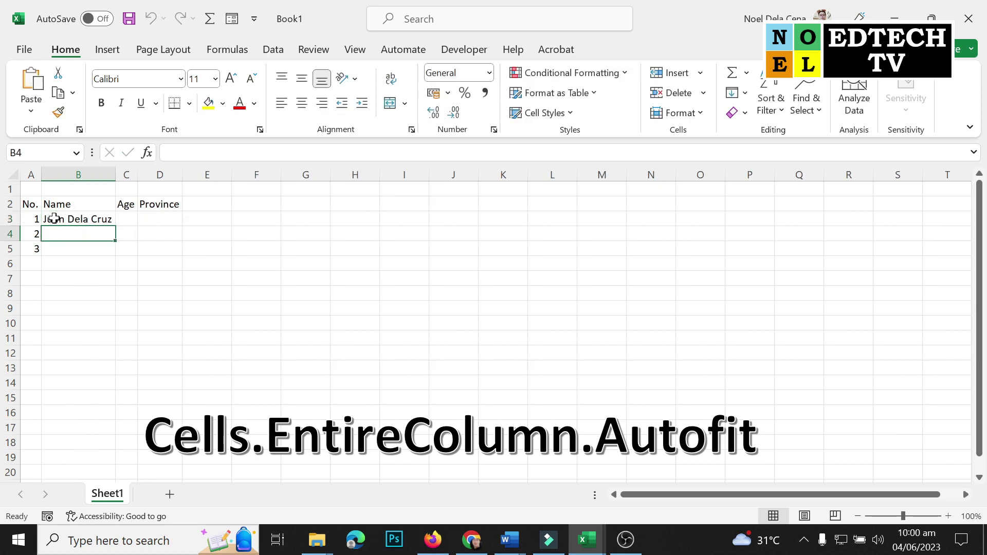
{"action": "type", "text": "Roger "}
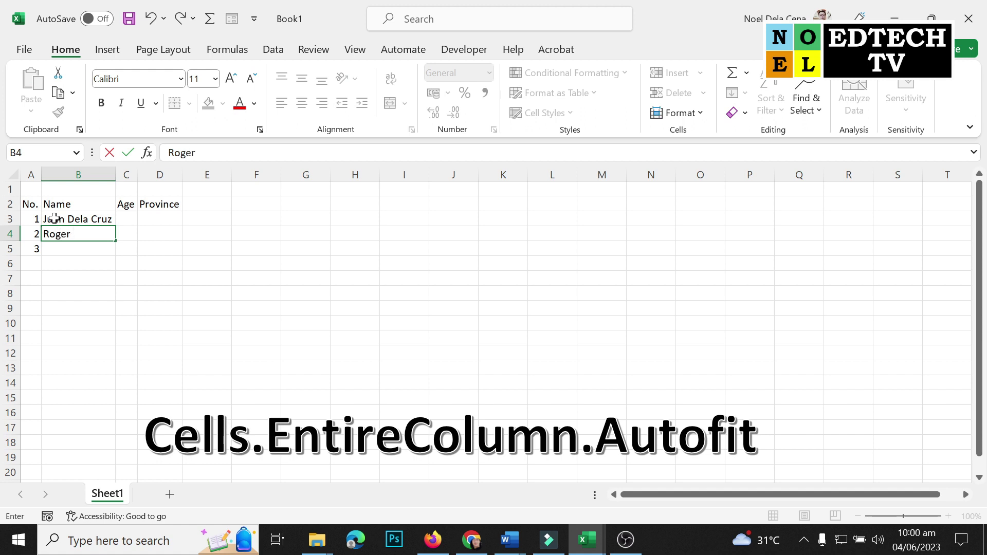
{"action": "type", "text": "More"}
{"action": "key", "text": "Return"}
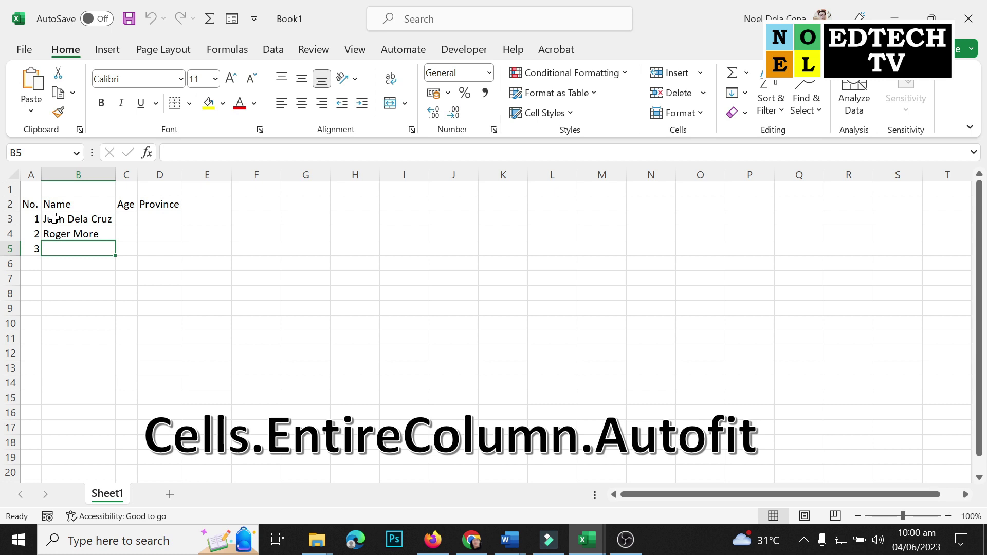
{"action": "type", "text": "E"}
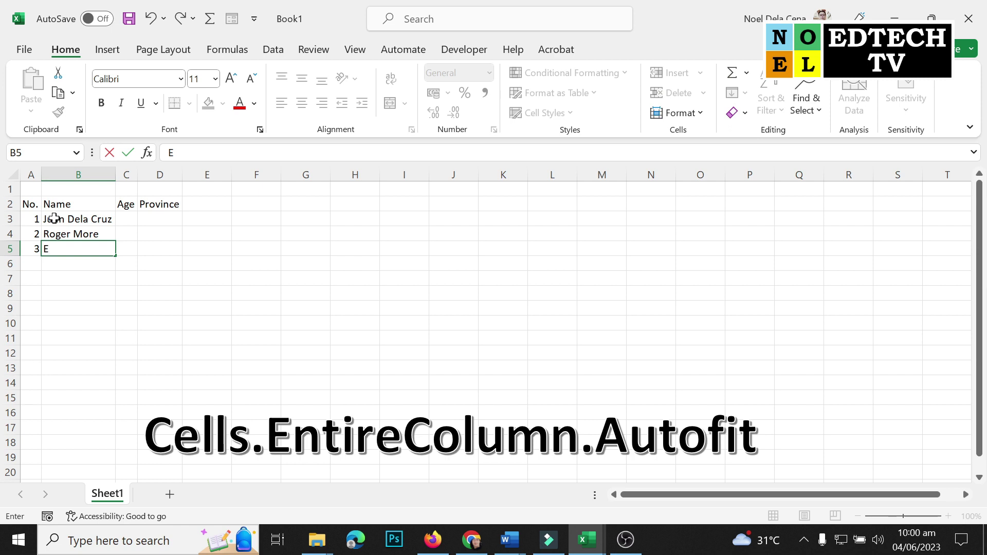
{"action": "type", "text": "dmound"}
{"action": "type", "text": " Christian"}
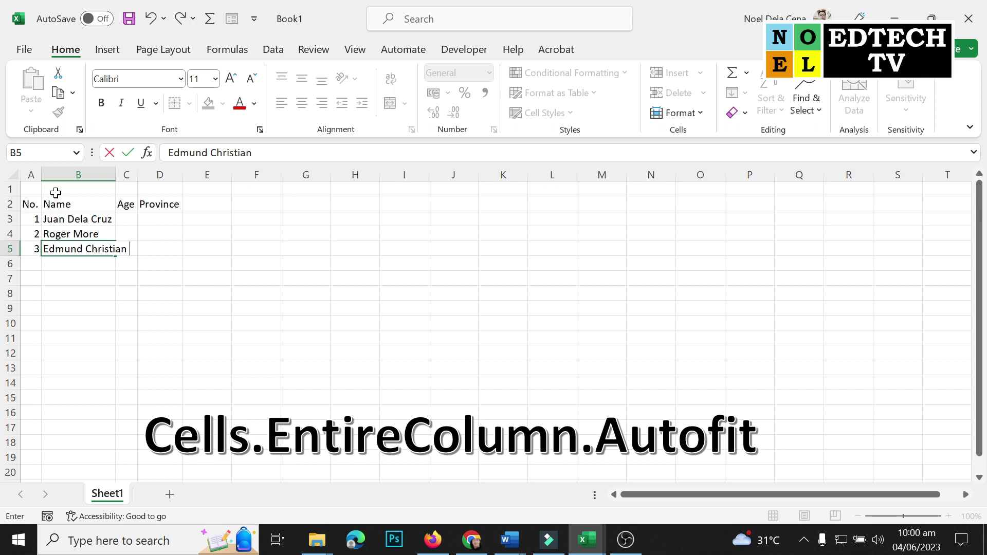
{"action": "type", "text": "D"}
{"action": "type", "text": "San"}
{"action": "type", "text": " Jose"}
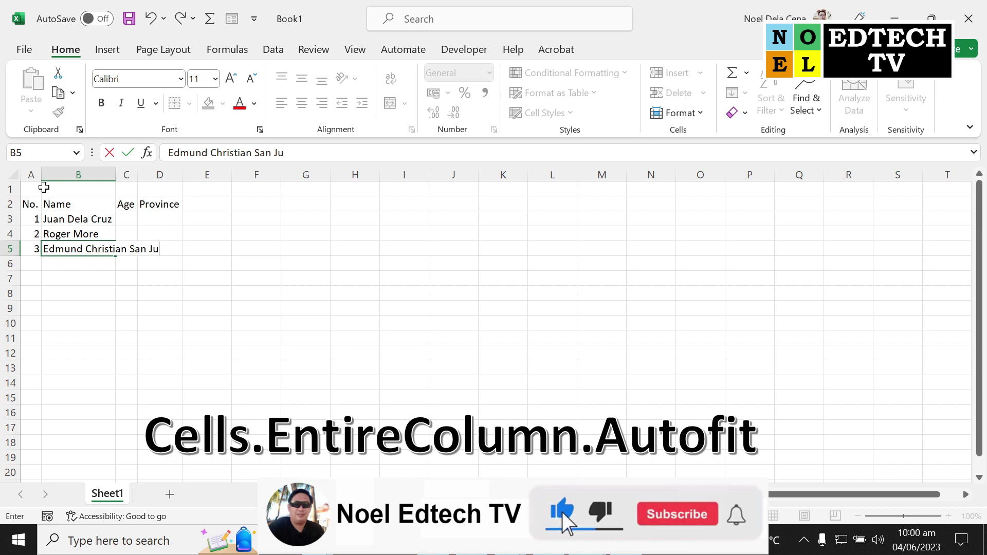
{"action": "key", "text": "Return"}
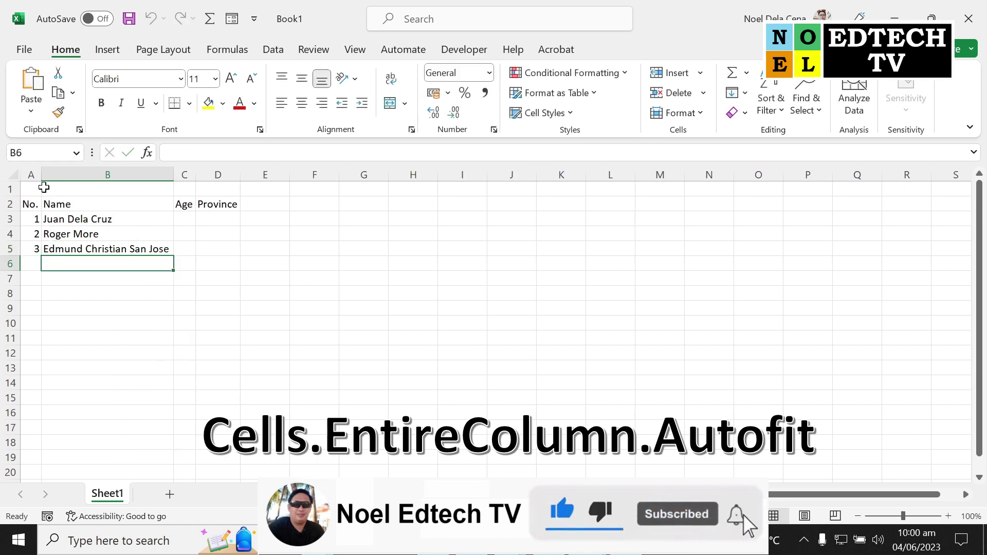
- Enter the ages 15, 15 and 16 down the Age column starting at C3
{"action": "left_click", "coordinate": [192, 219]}
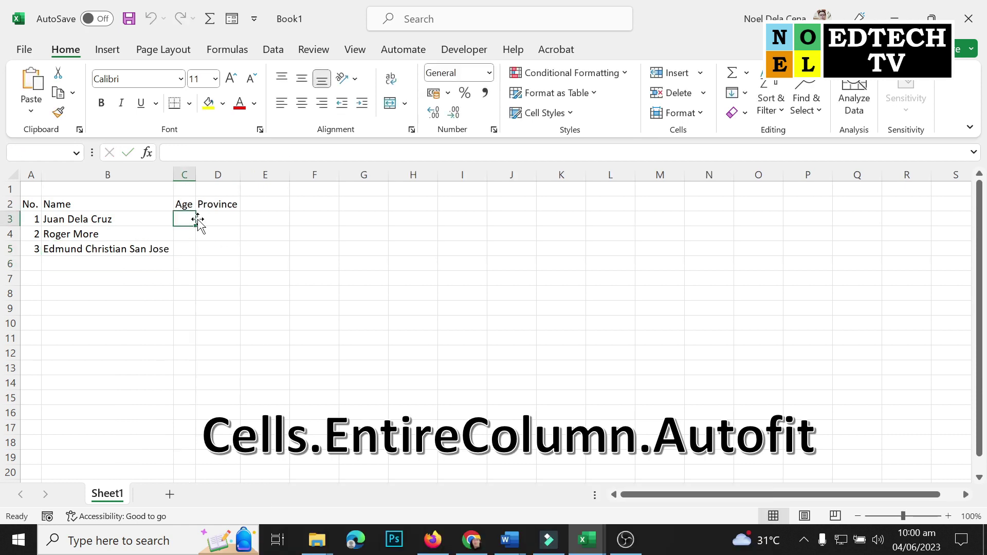
{"action": "type", "text": "1"}
{"action": "type", "text": "5"}
{"action": "key", "text": "Return"}
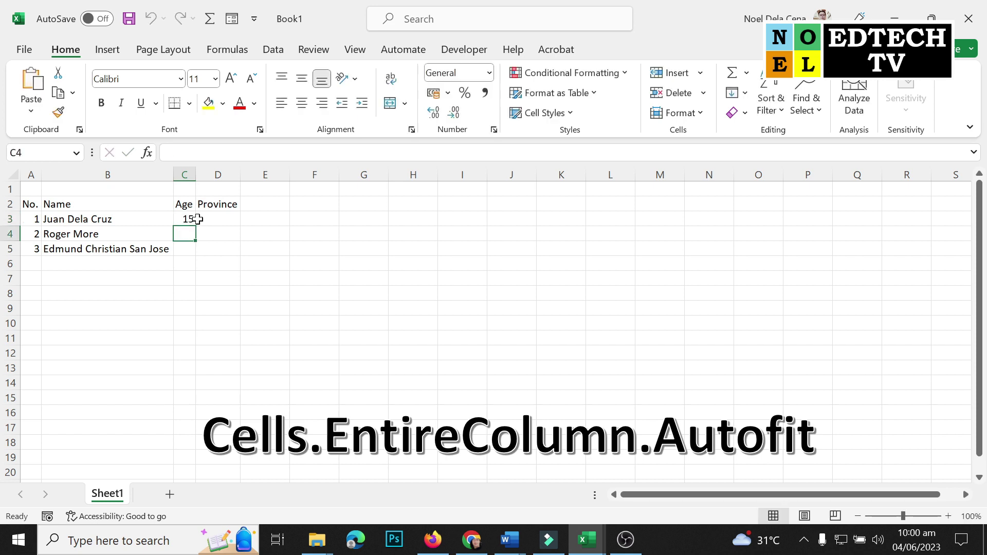
{"action": "type", "text": "15"}
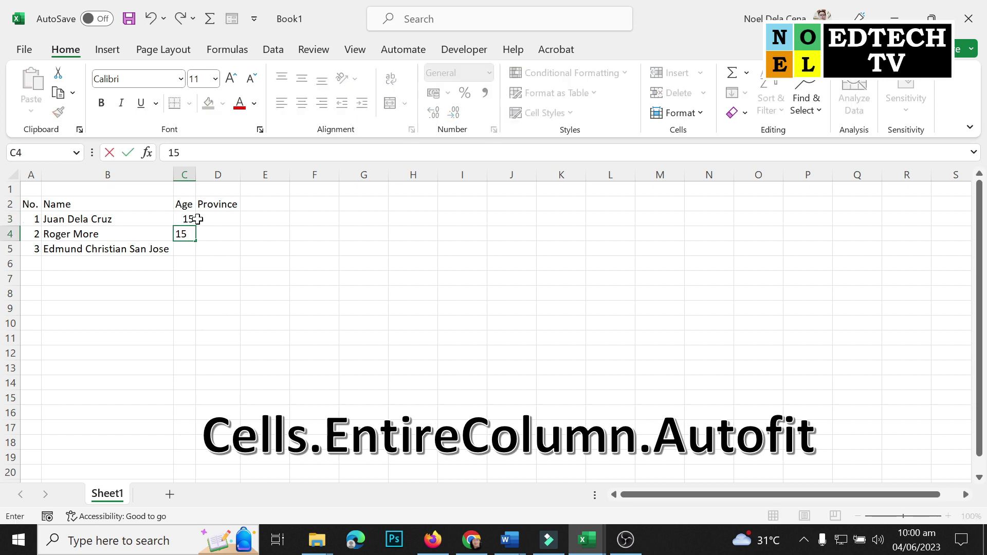
{"action": "key", "text": "Return"}
{"action": "type", "text": "16"}
{"action": "key", "text": "Return"}
- Fill Province with Dumaguete, Ilocos Norte and Tarlac City so column D autofits
{"action": "key", "text": "Up"}
{"action": "key", "text": "Up"}
{"action": "key", "text": "Up"}
{"action": "key", "text": "Right"}
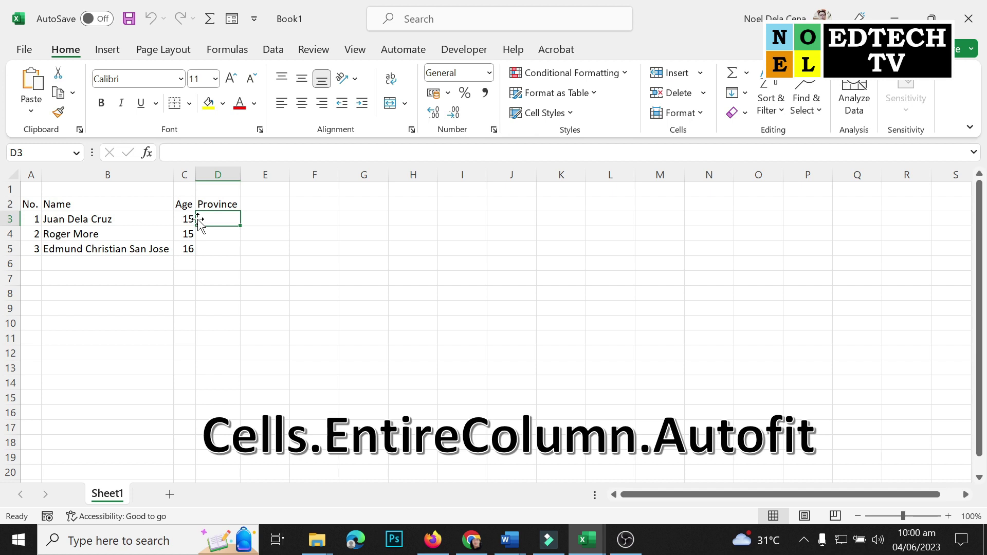
{"action": "type", "text": "Dumaguete"}
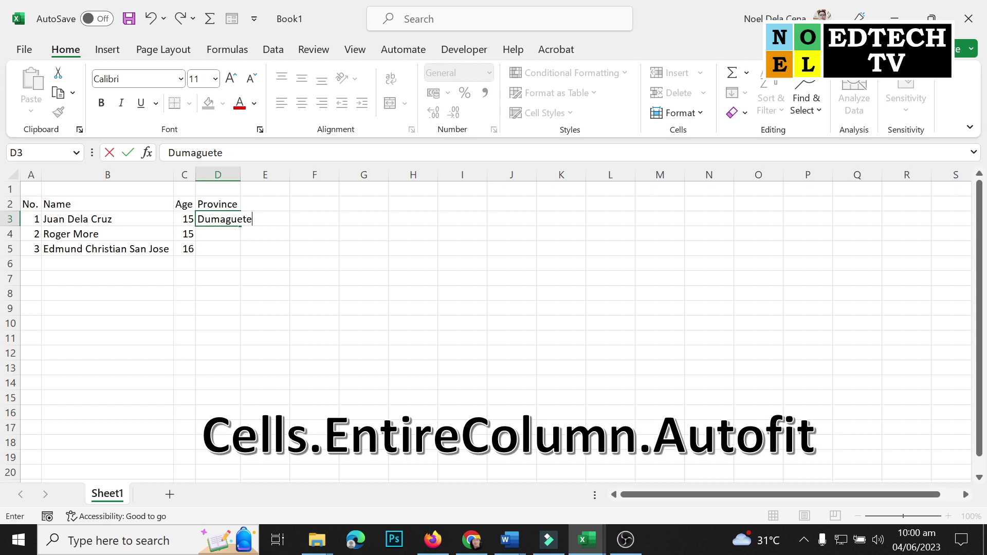
{"action": "key", "text": "Return"}
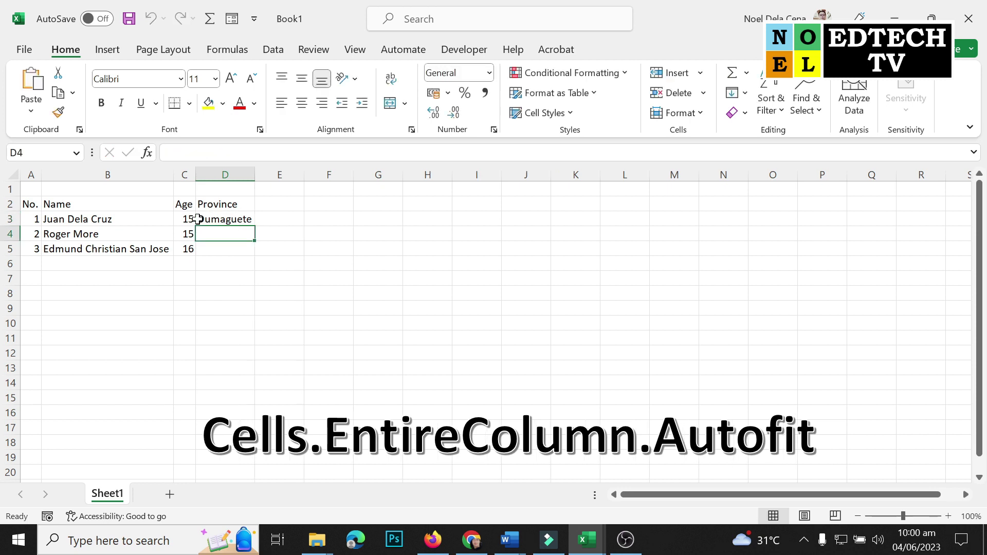
{"action": "type", "text": "Ilocos"}
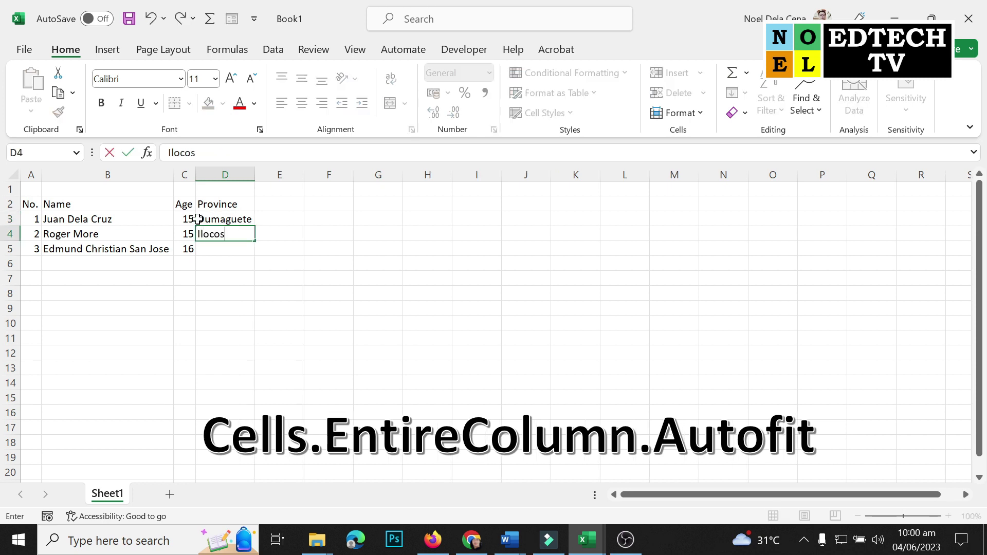
{"action": "type", "text": " Norte"}
{"action": "key", "text": "Tab"}
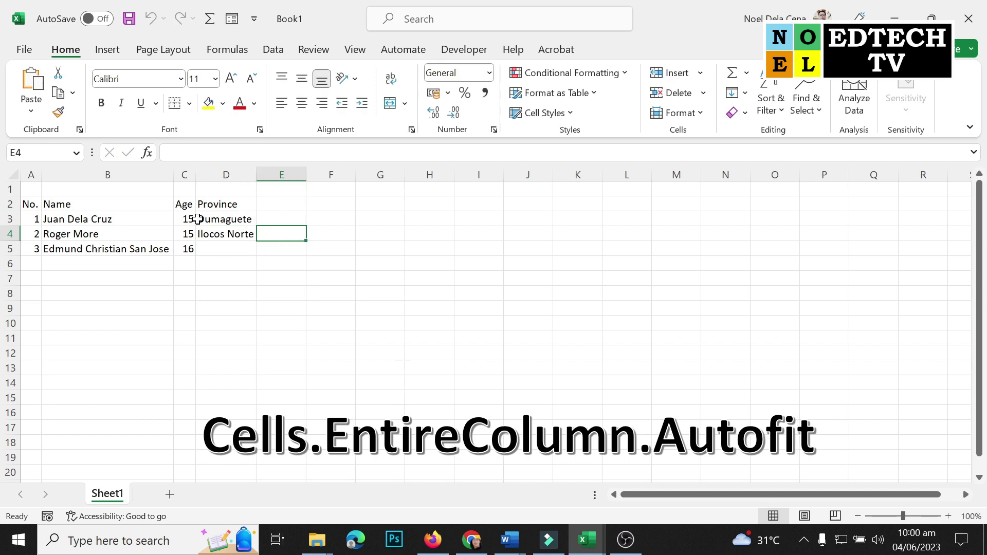
{"action": "key", "text": "Down"}
{"action": "key", "text": "Left"}
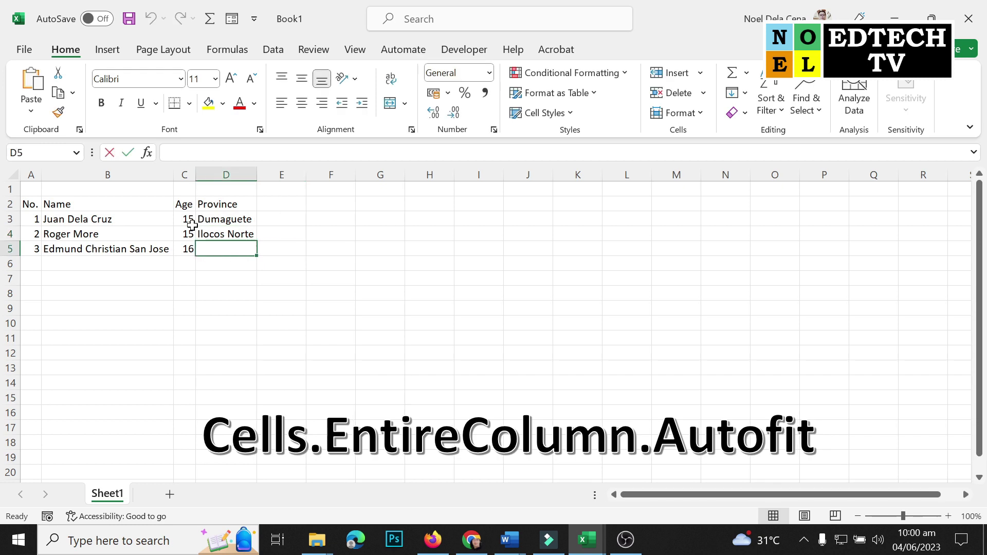
{"action": "type", "text": "Tarlac City"}
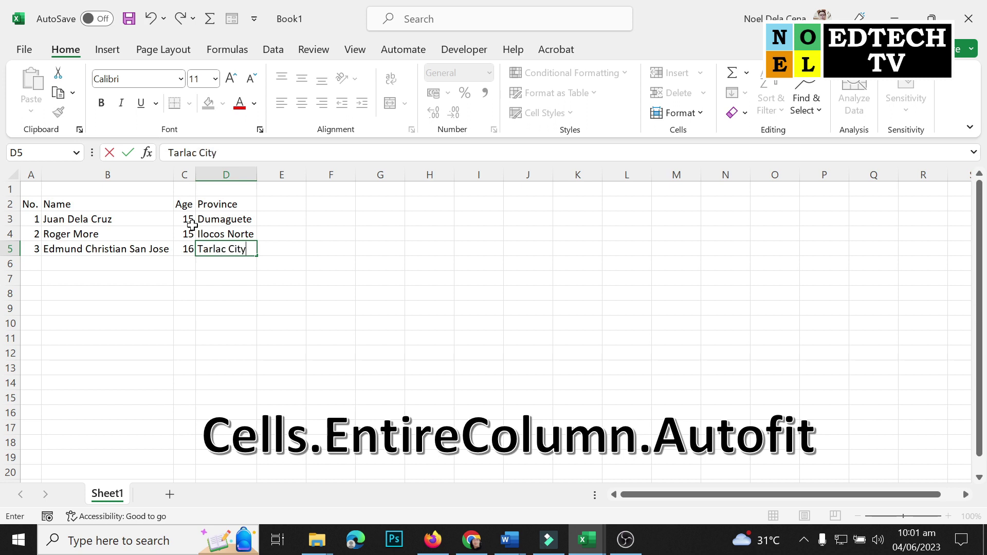
{"action": "key", "text": "Tab"}
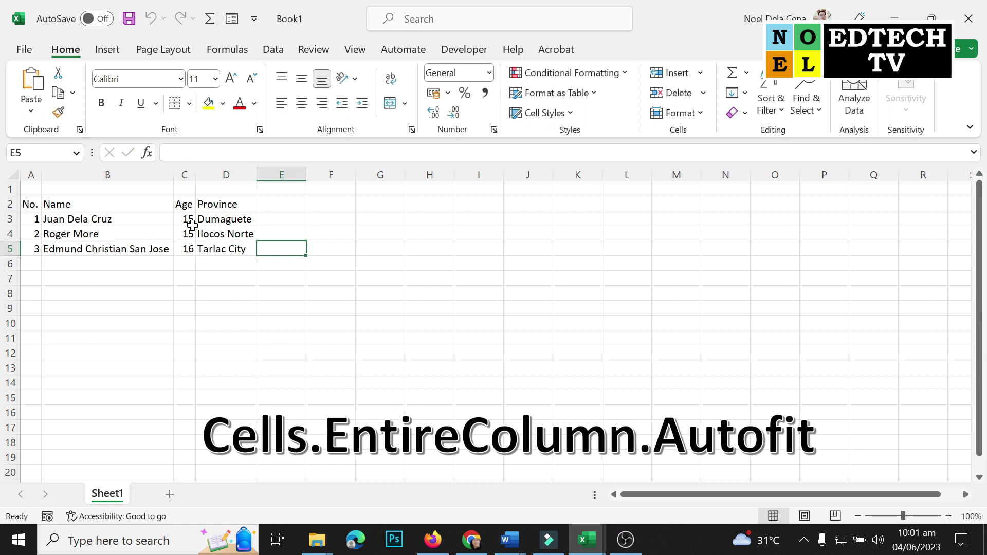